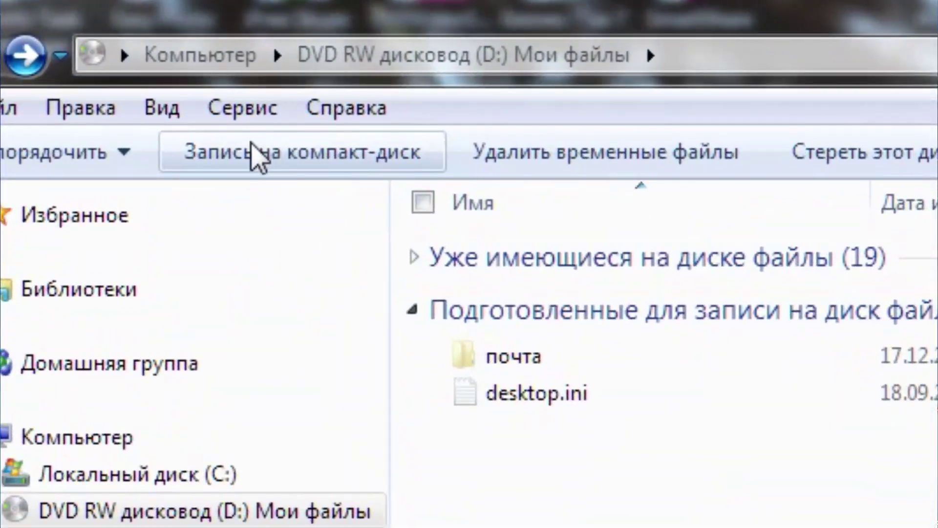
- Start burning the prepared files to the disc in drive D: titled "Мои файлы" at 2x speed
click(274, 159)
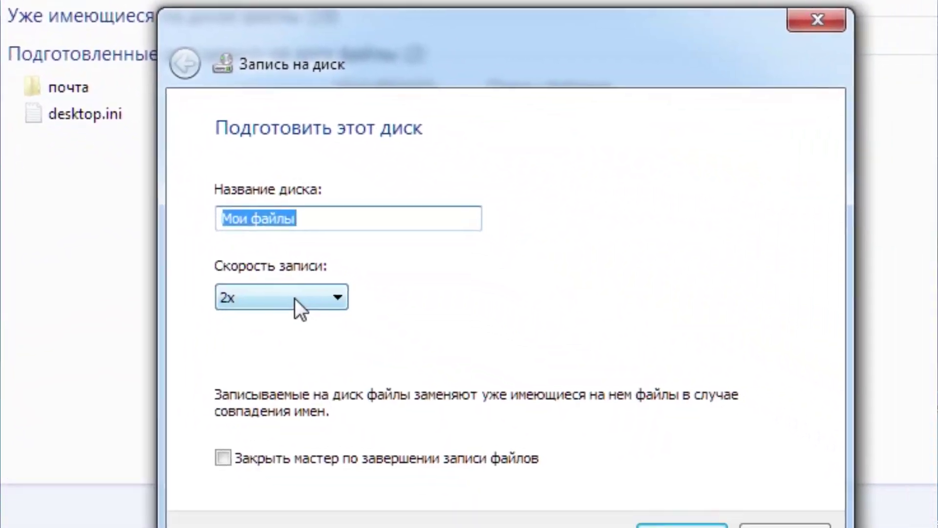
click(461, 398)
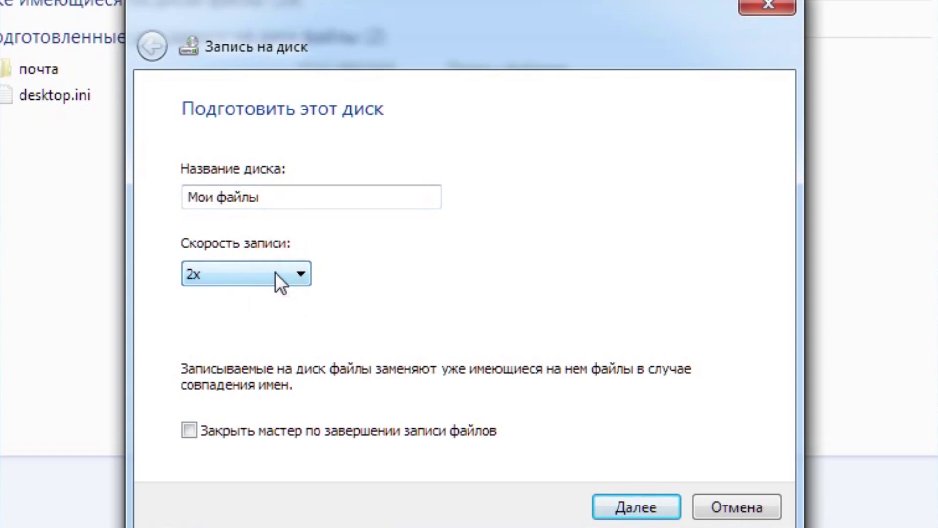
click(657, 512)
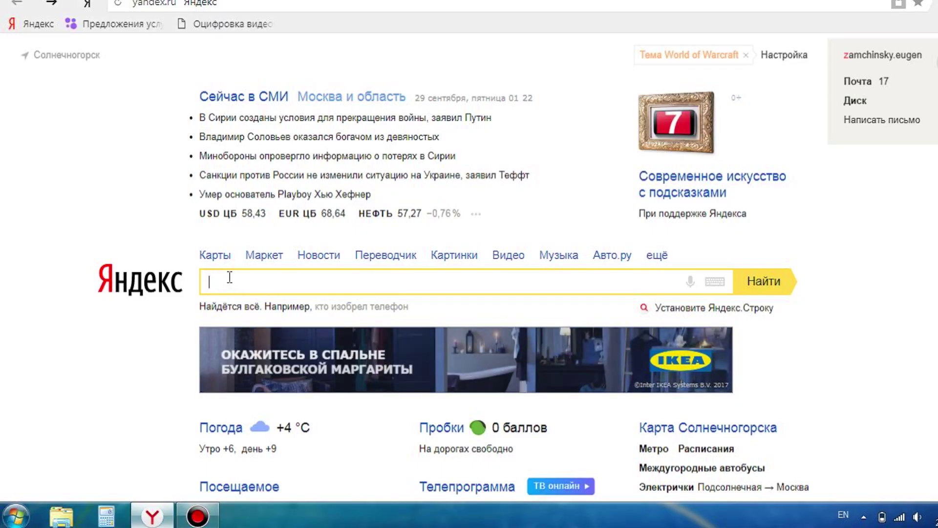
- Search Yandex for "ashampoo" and open the Ashampoo website from the results
text(asha)
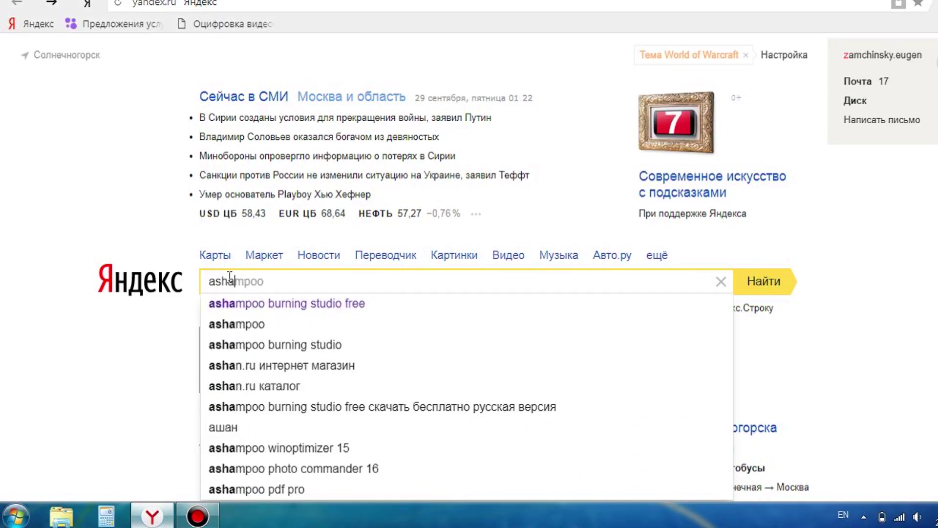
text(mpoo)
key(Return)
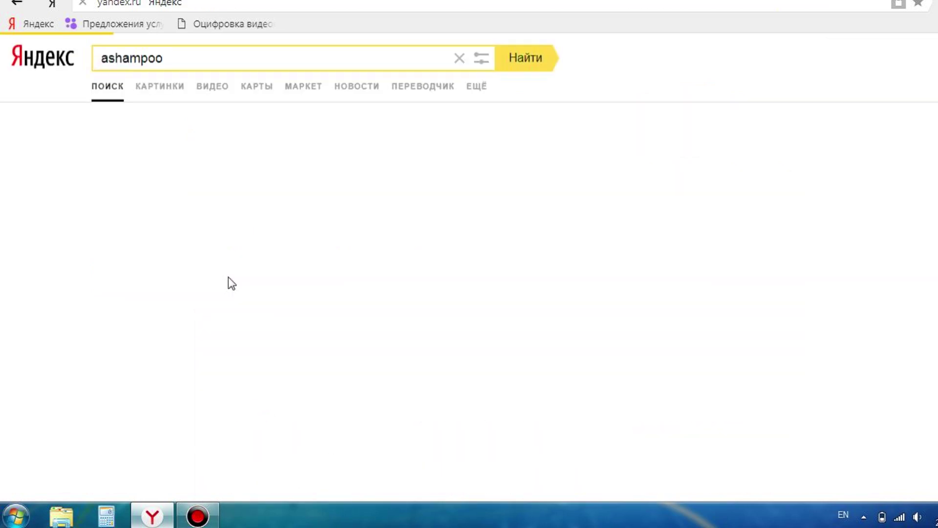
click(227, 295)
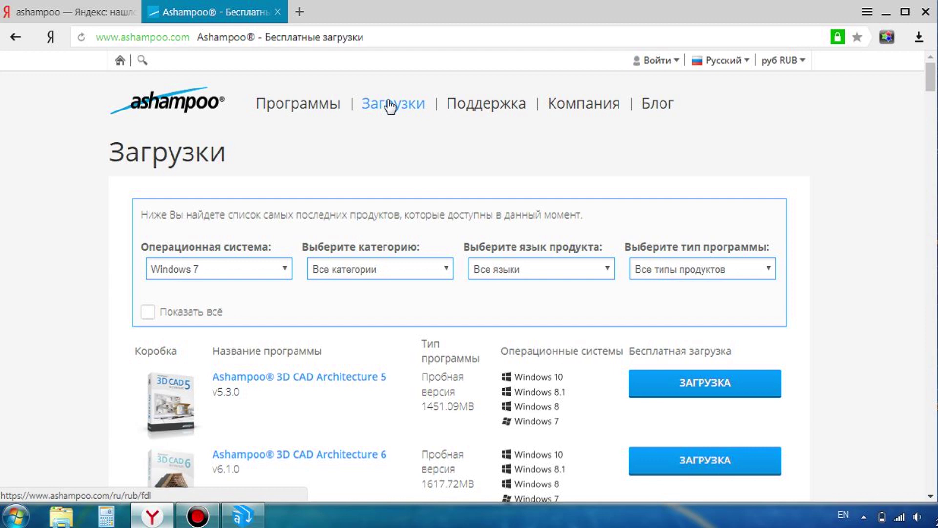
- Filter the downloads by "Полные версии (БЕСПЛАТНО)" and download Ashampoo Burning Studio FREE
click(709, 270)
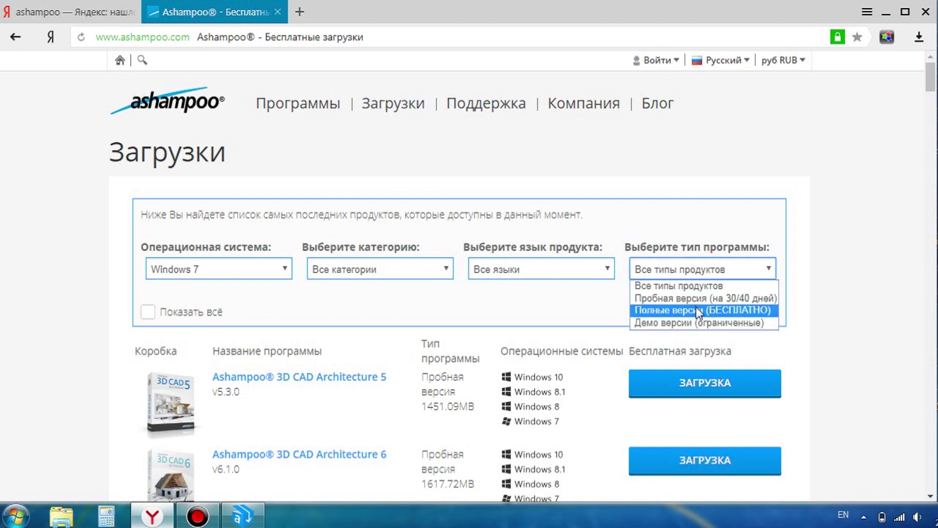
click(693, 309)
scroll(444, 259, down, 6)
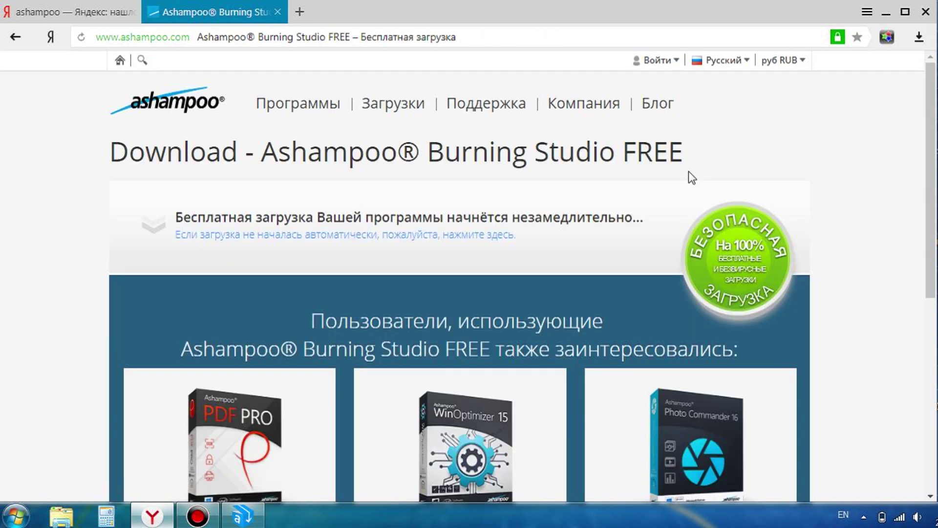
- Launch the downloaded Burning Studio FREE installer and accept its licence agreement
click(919, 37)
click(762, 133)
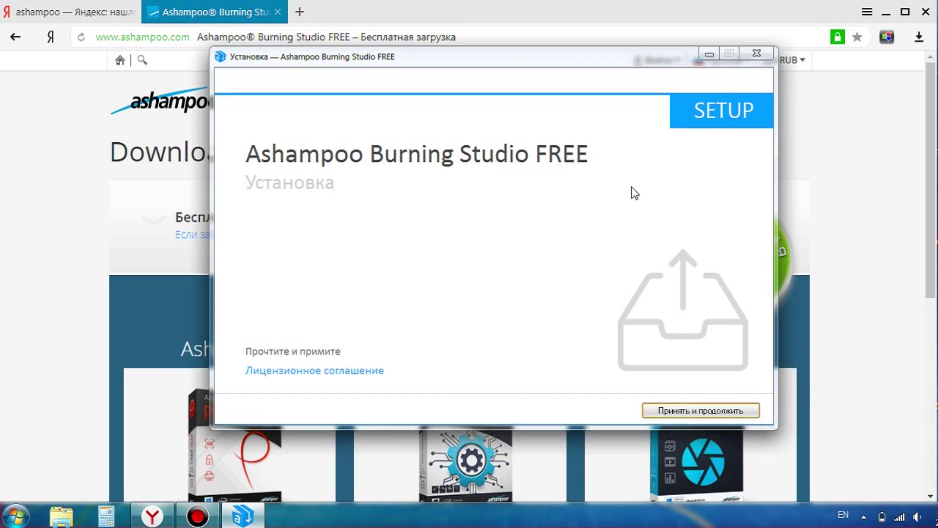
click(681, 409)
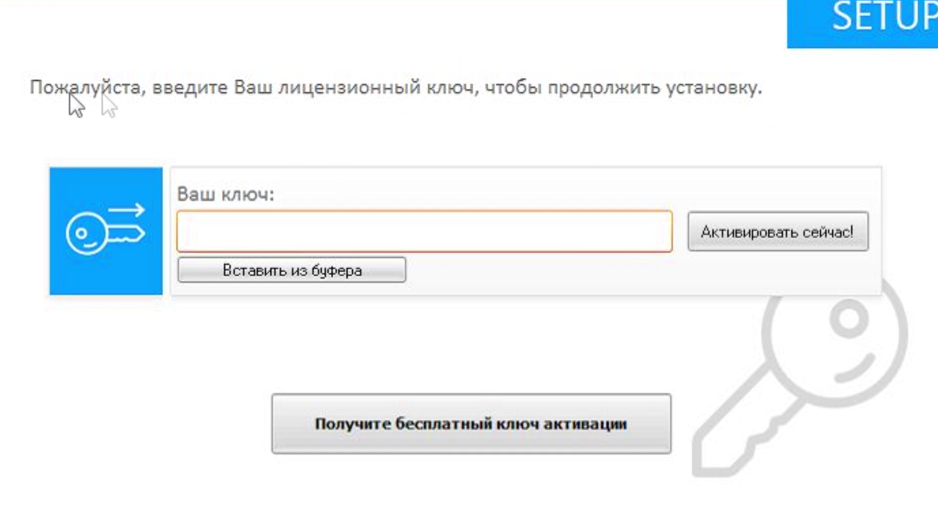
- Open the free activation key request page from the installer and enlarge its browser window
click(471, 422)
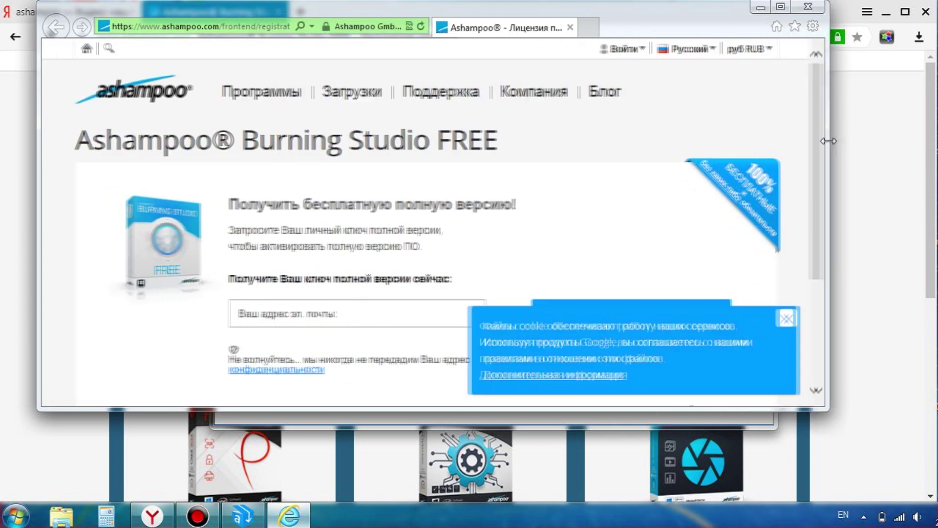
double_click(828, 141)
scroll(503, 247, down, 1)
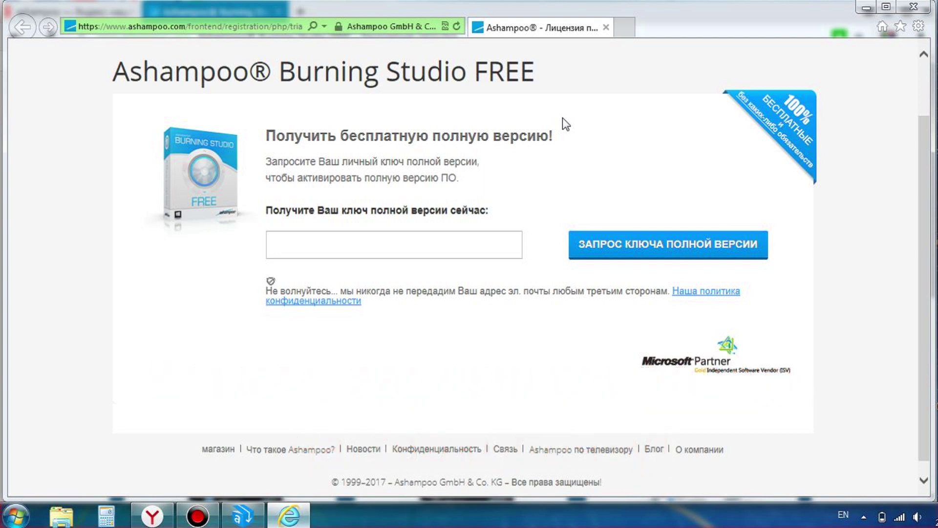
- Search Yandex in a new browser tab for "одноразовая почта"
click(517, 248)
click(624, 28)
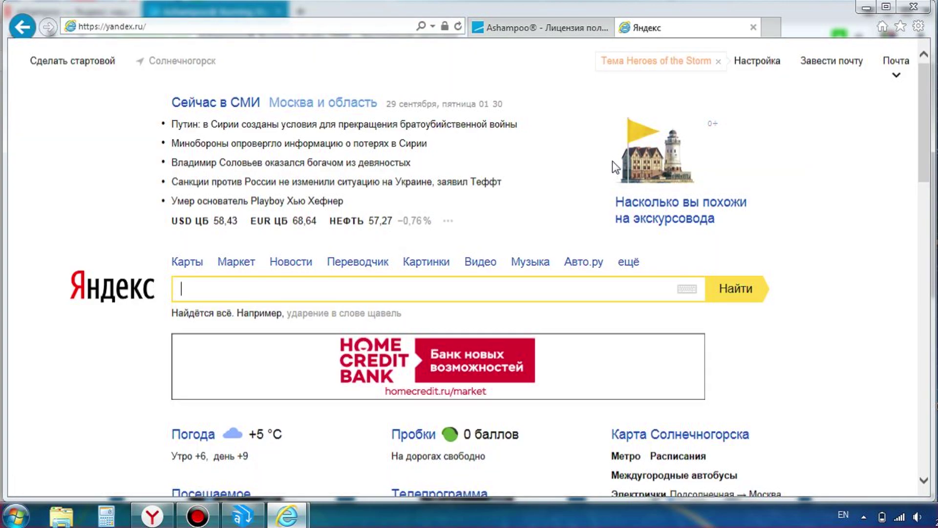
text(одноразовая почта)
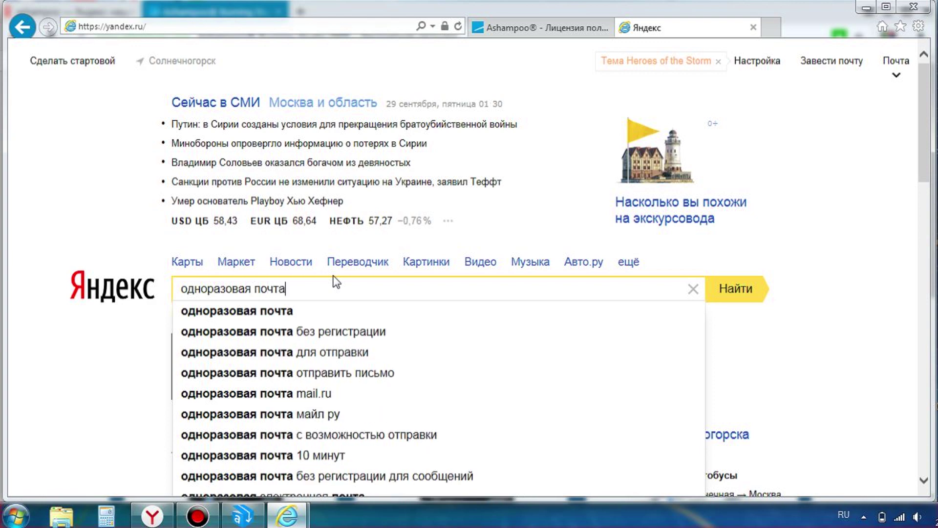
key(Return)
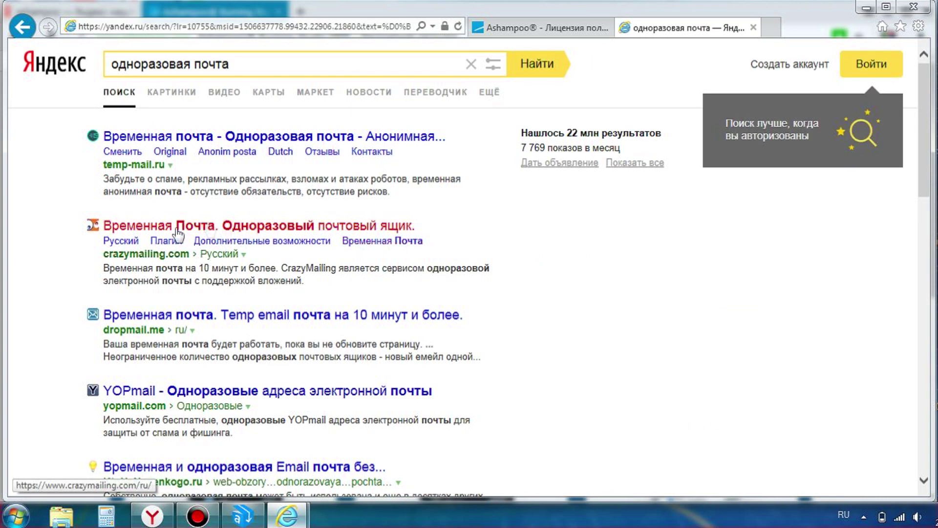
- Try to request the full-version key with the disposable e-mail address from crazymailing.com
click(213, 226)
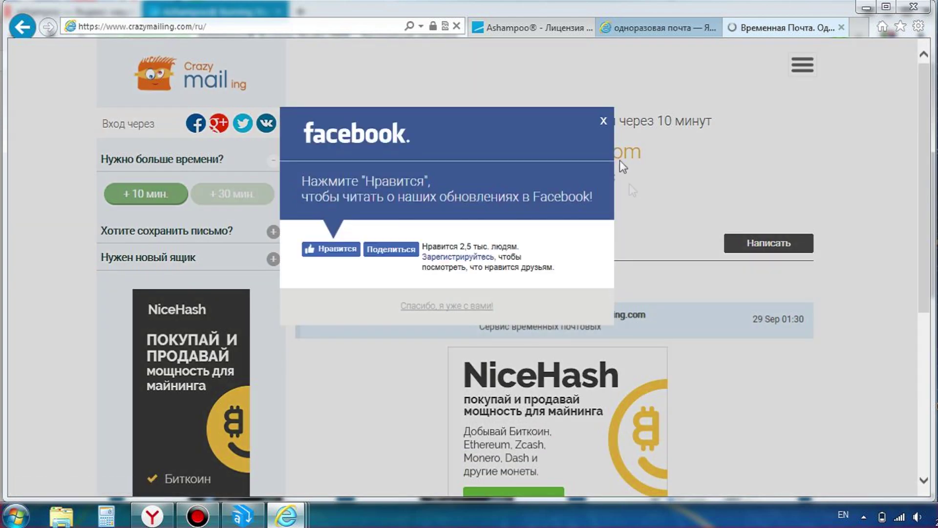
click(604, 122)
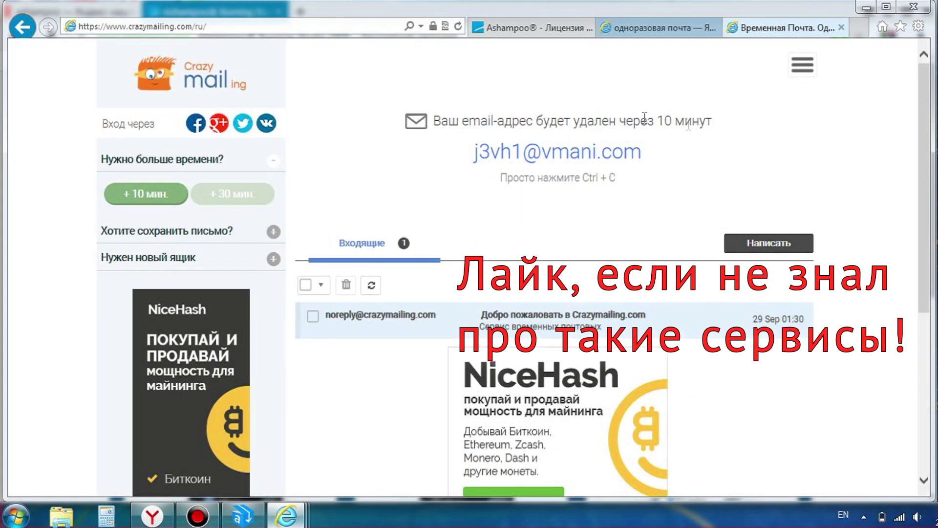
drag(449, 152, 650, 148)
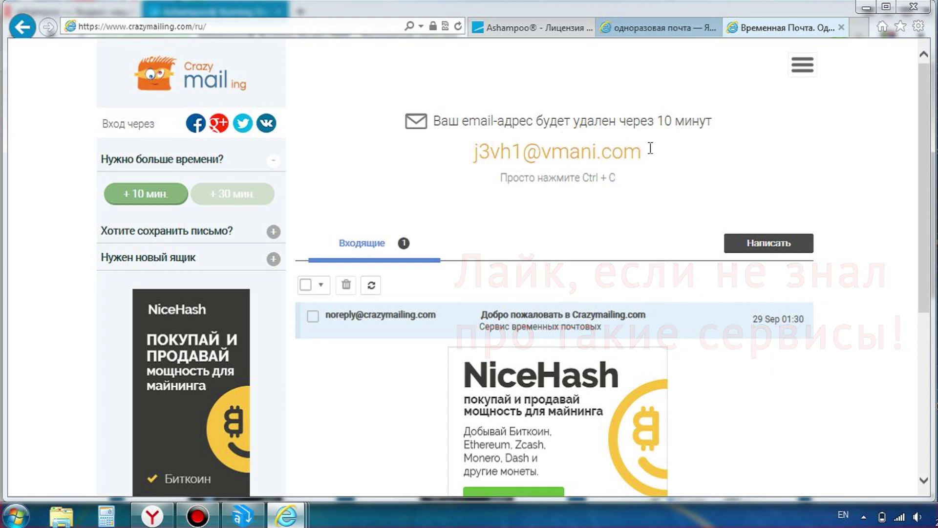
right_click(604, 156)
click(635, 180)
click(545, 28)
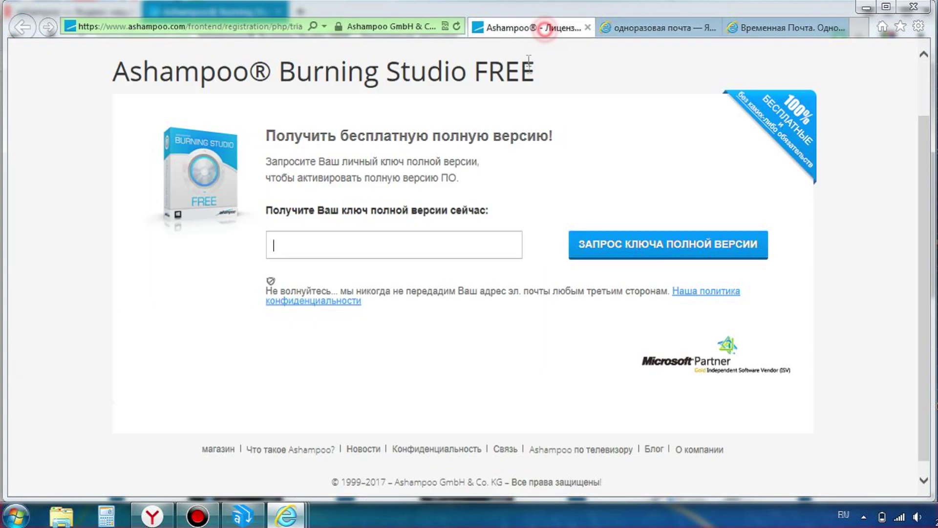
click(360, 309)
click(669, 245)
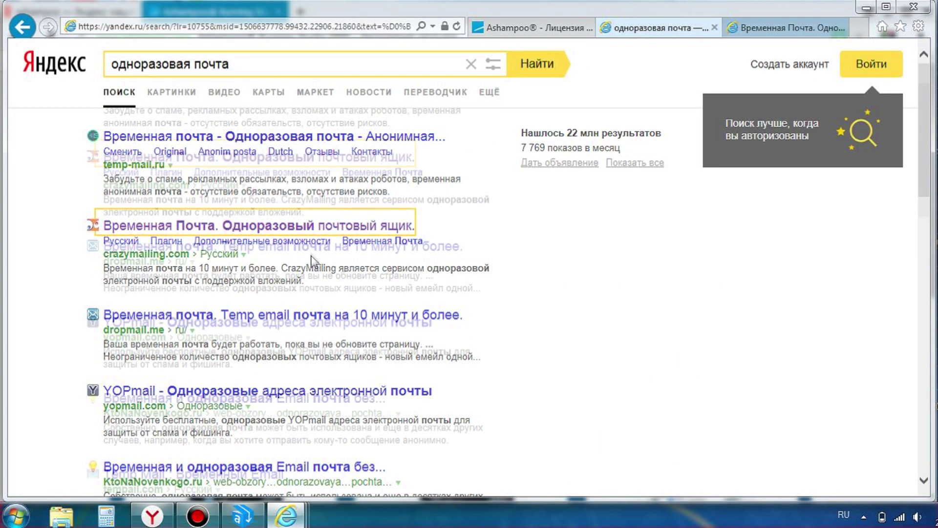
- Copy the disposable e-mail address from mydlo.ru into the Ashampoo form and request the full-version key
scroll(342, 293, down, 3)
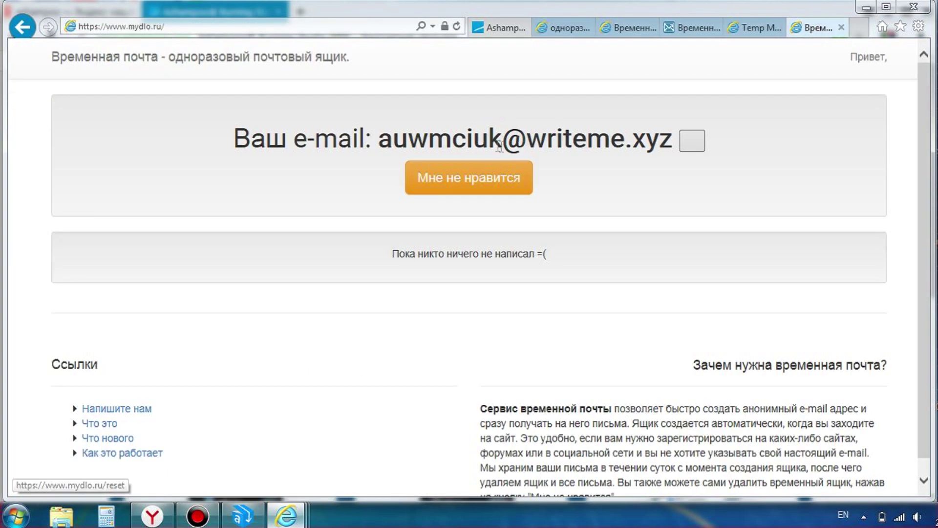
drag(377, 139, 673, 142)
key(ctrl+c)
click(498, 27)
click(360, 309)
key(ctrl+v)
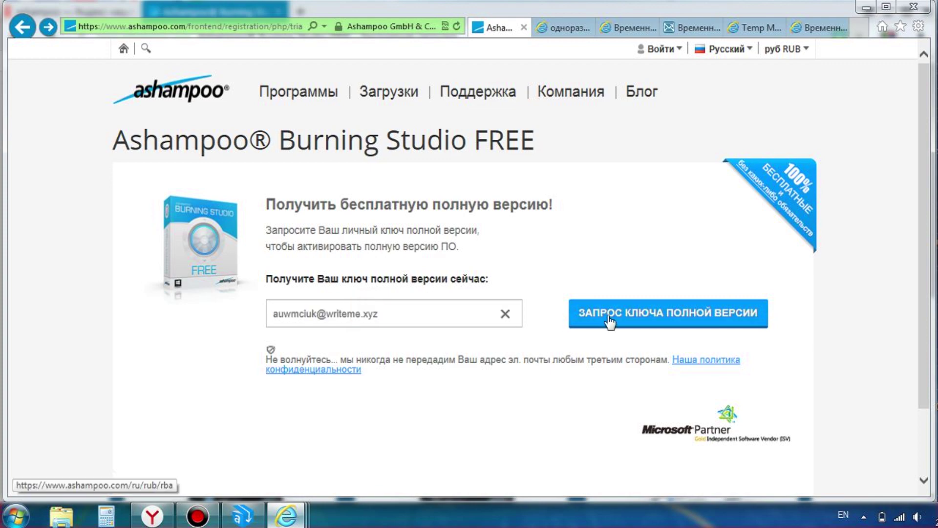
click(609, 321)
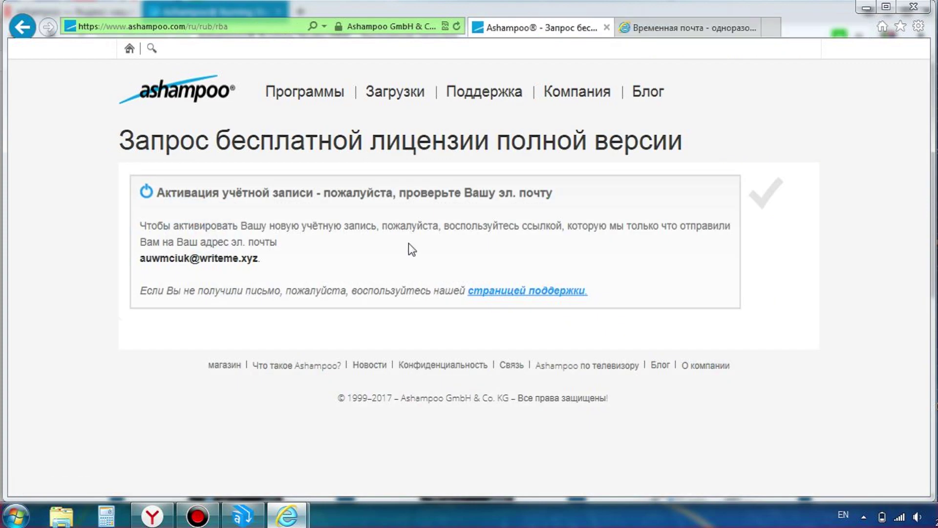
- Open the Ashampoo confirmation message in the mydlo.ru inbox and follow its account activation link
click(650, 27)
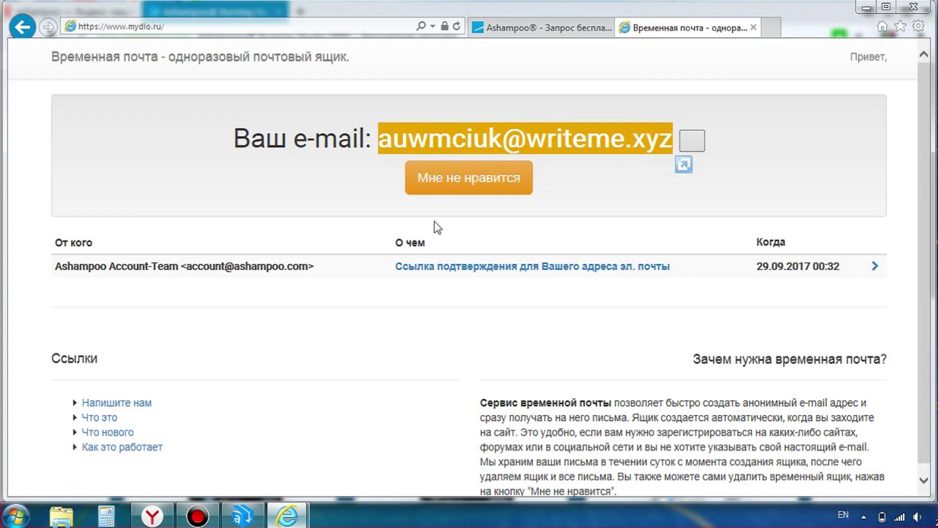
click(484, 136)
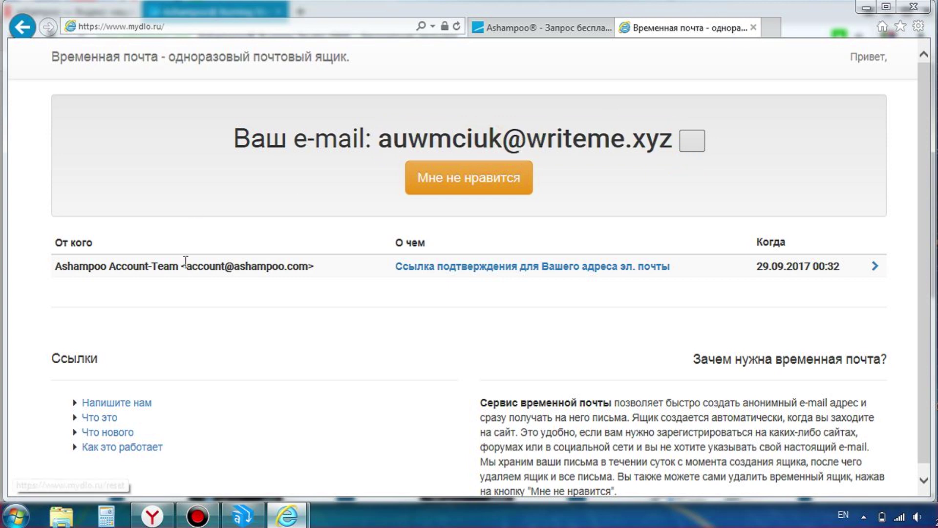
click(442, 268)
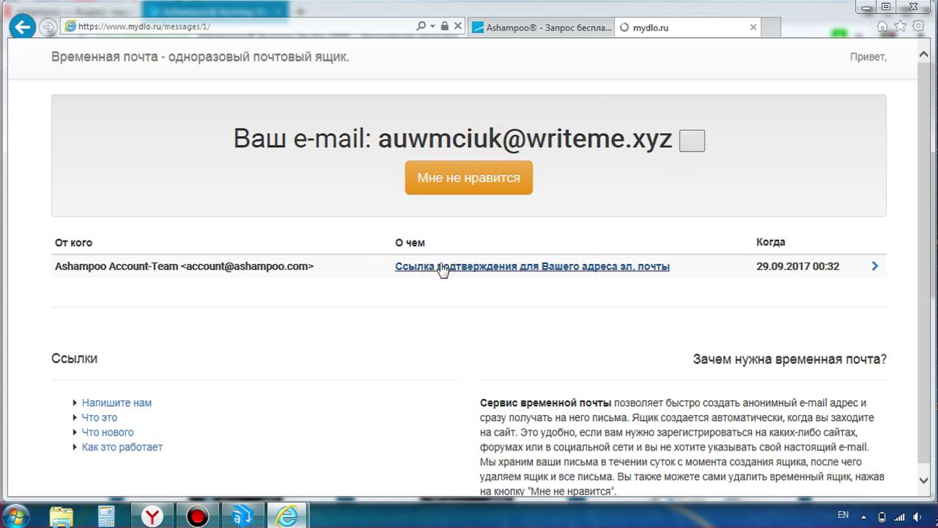
scroll(406, 274, down, 3)
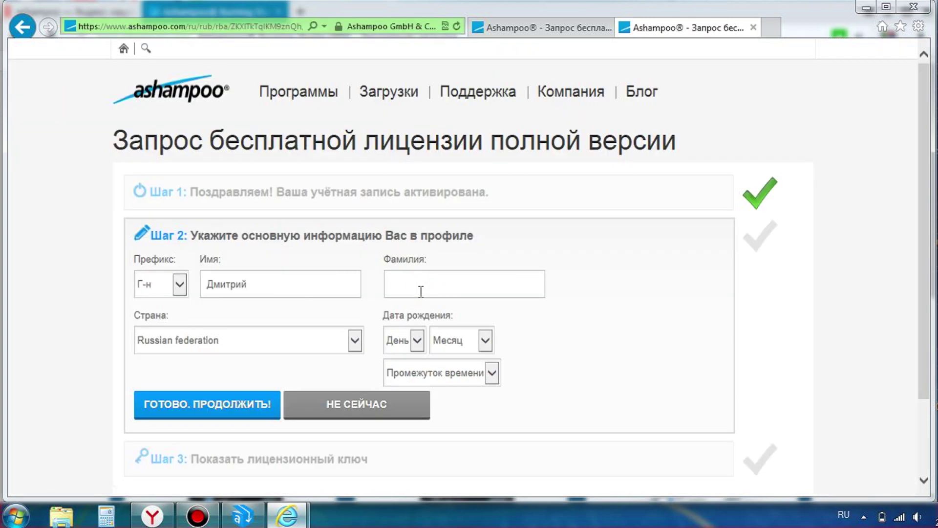
- Fill in the surname and date of birth in the licence request profile and continue to the key
click(455, 340)
click(454, 391)
click(491, 373)
click(419, 430)
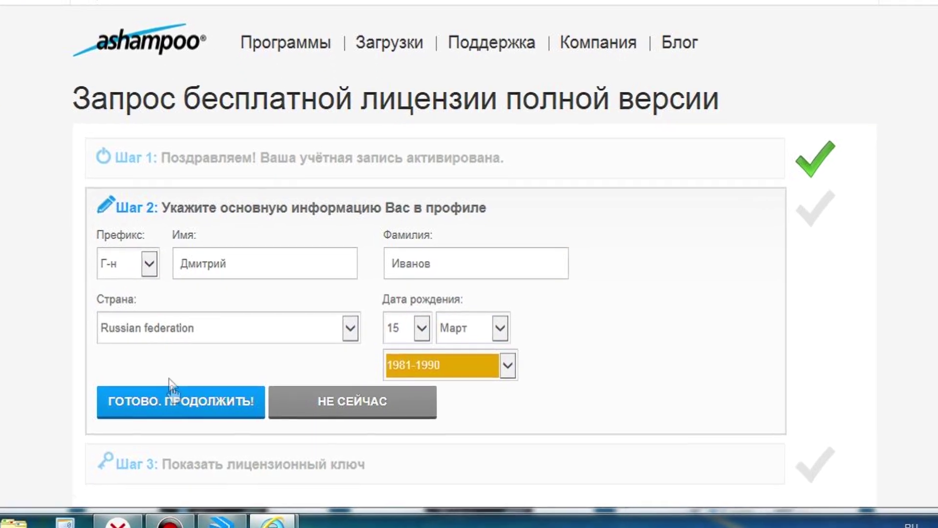
click(220, 402)
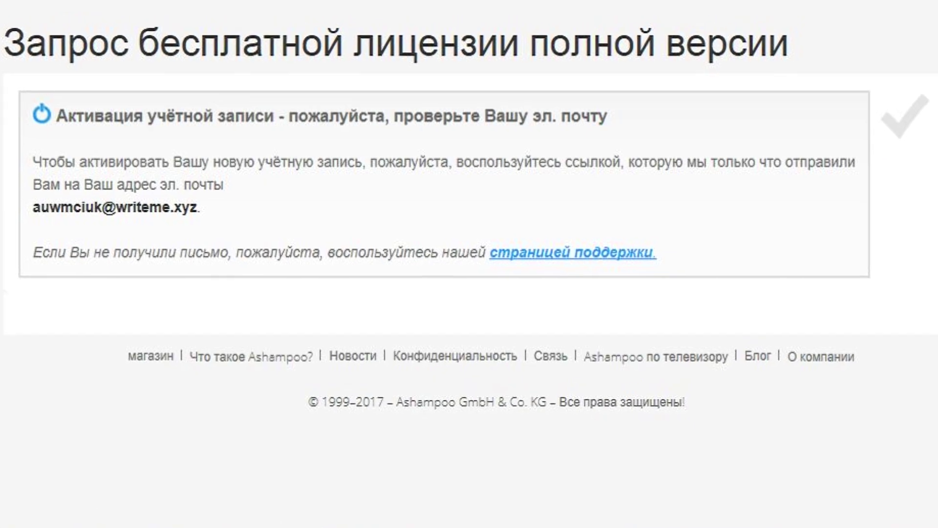
- Paste the licence key into the Burning Studio FREE installer and activate it
key(ctrl+v)
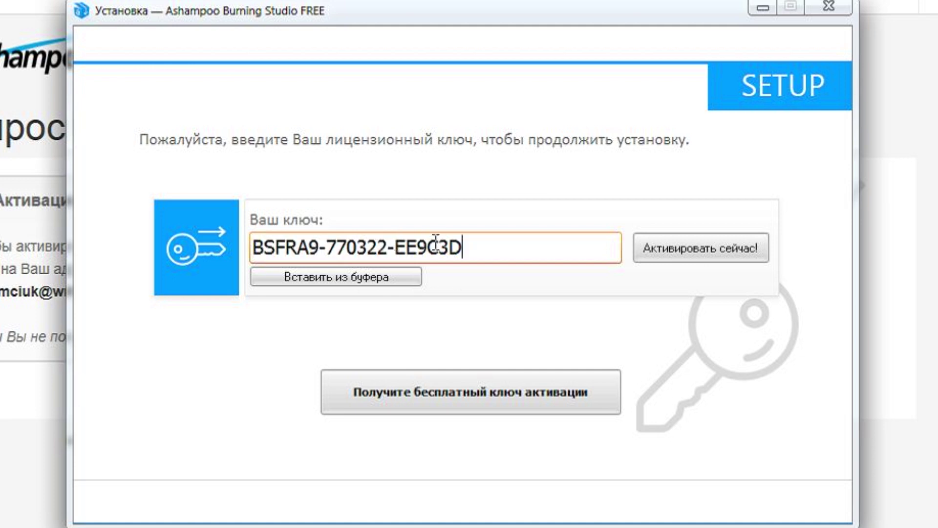
click(708, 247)
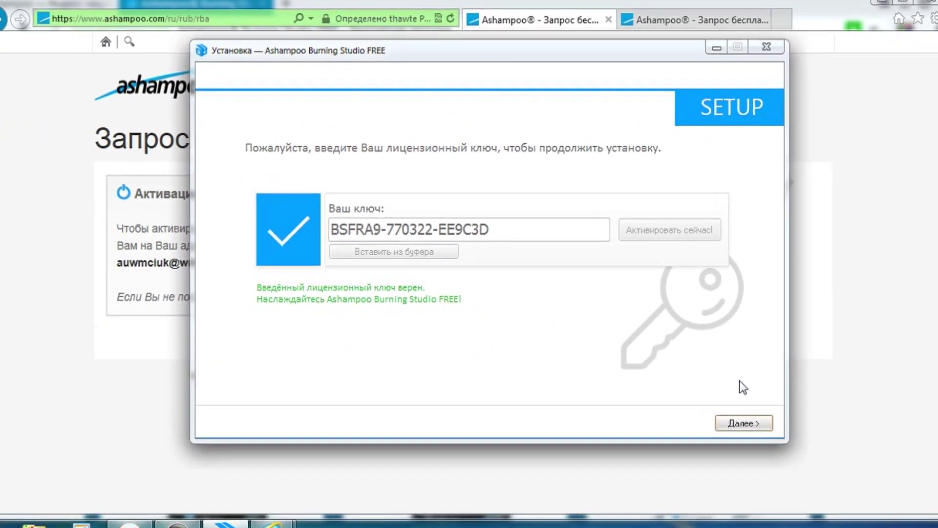
- Install Burning Studio FREE in the default folder with a desktop icon and launch it on finishing
click(744, 423)
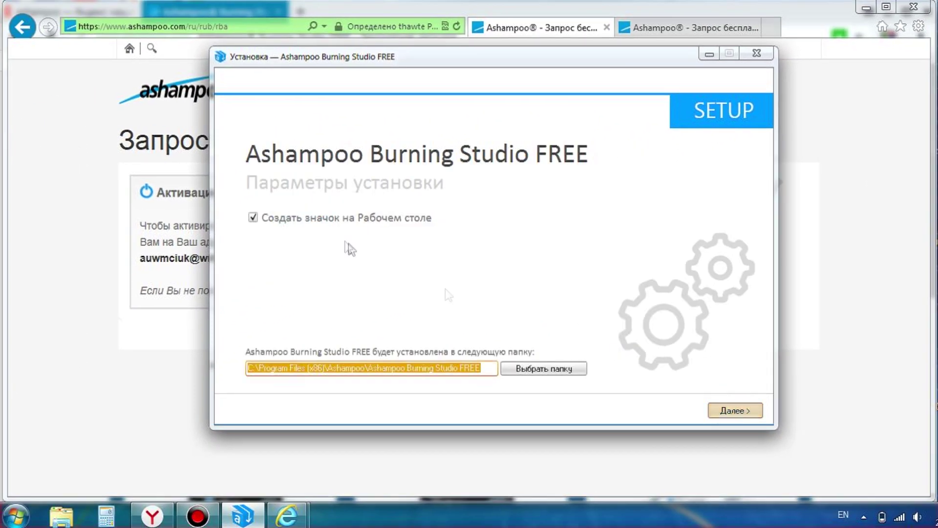
click(730, 410)
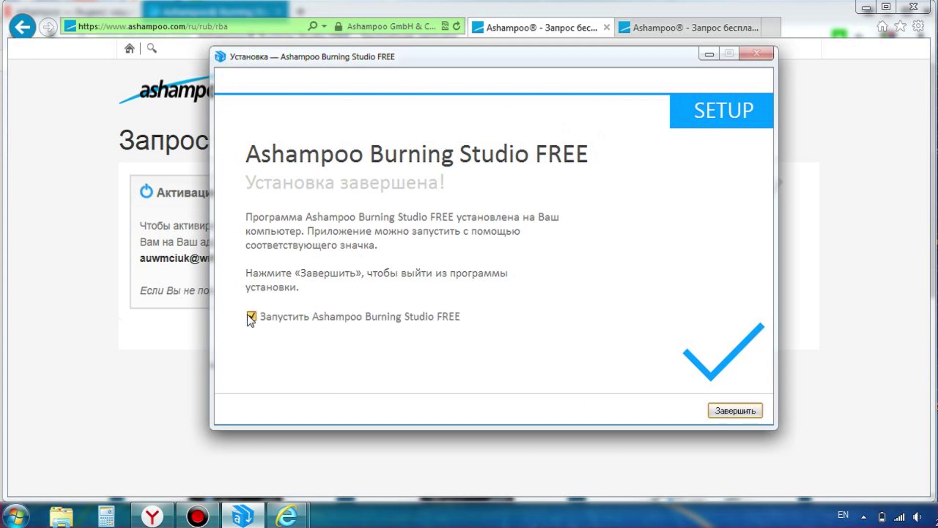
click(728, 410)
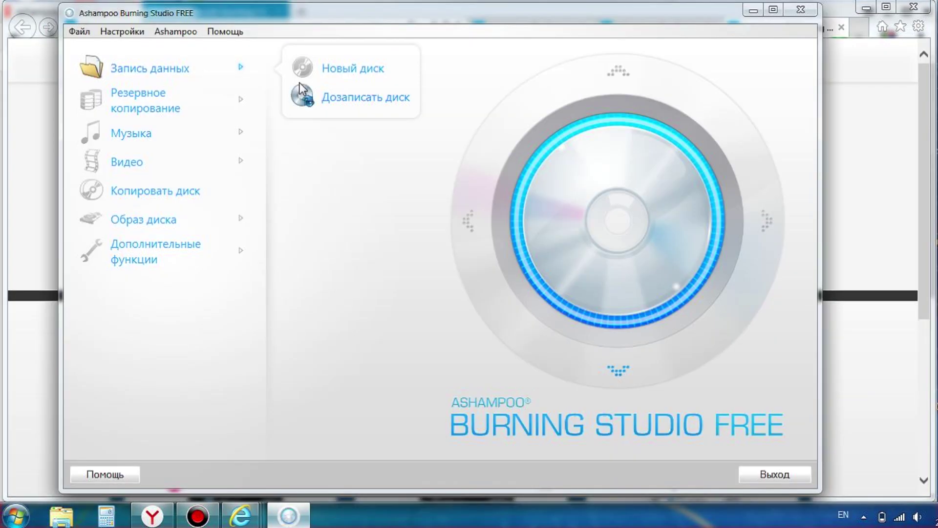
- Show the audio disc options in the "Музыка" category
mouse_move(178, 143)
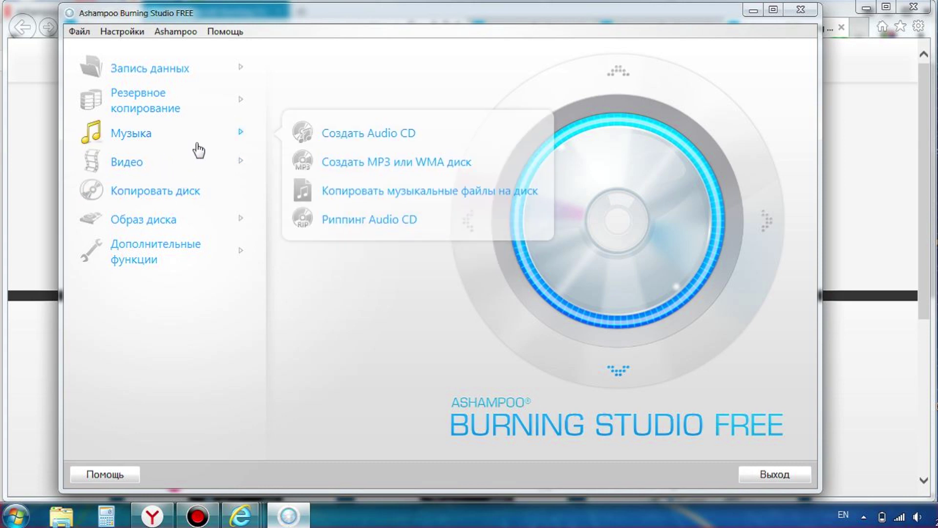
- Look through the functions offered in the data, backup, music, video, disc copying and "Образ диска" categories
mouse_move(176, 78)
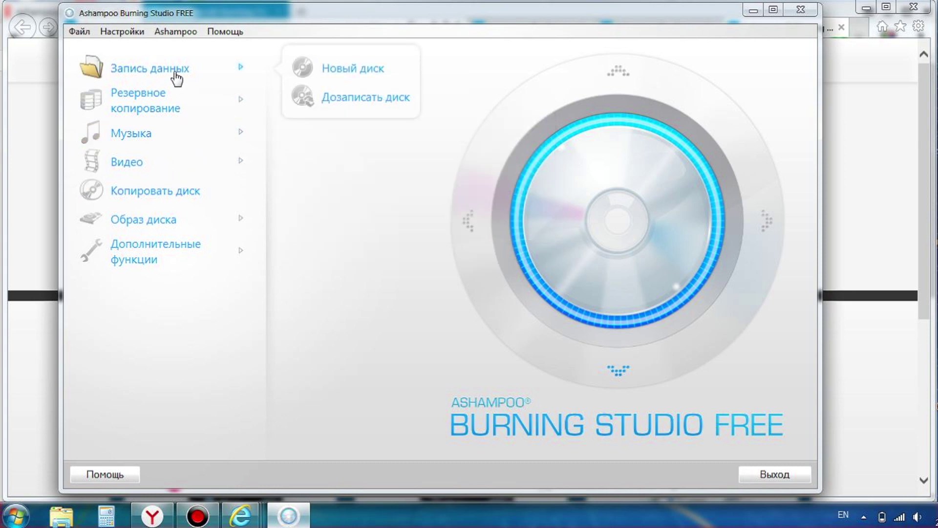
key(super+Up)
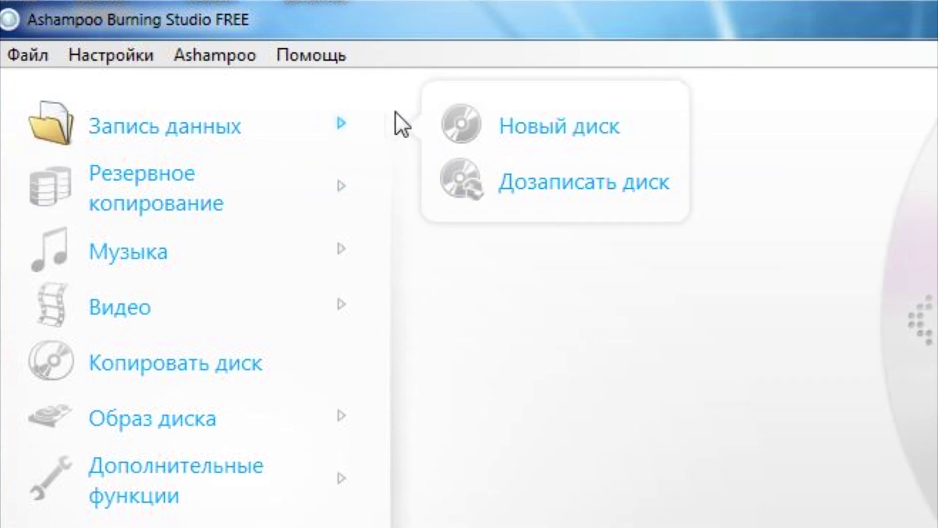
mouse_move(242, 180)
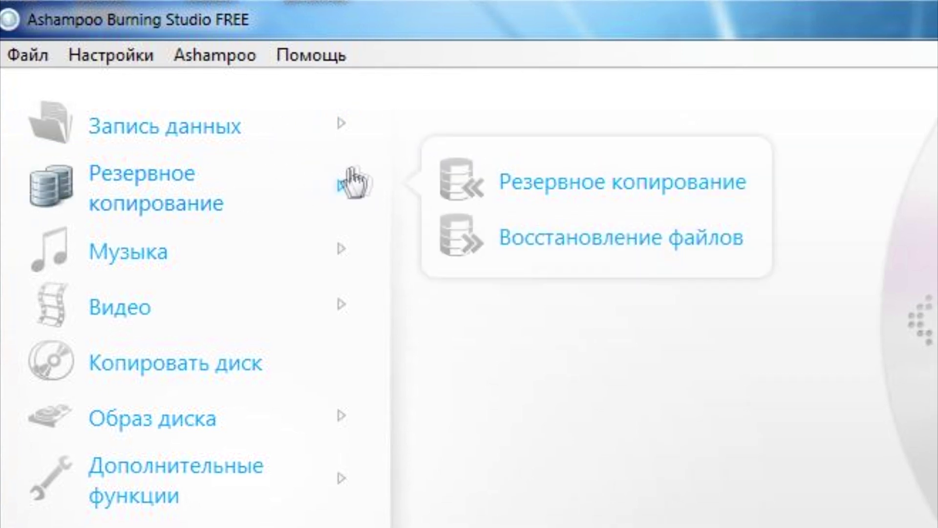
mouse_move(296, 128)
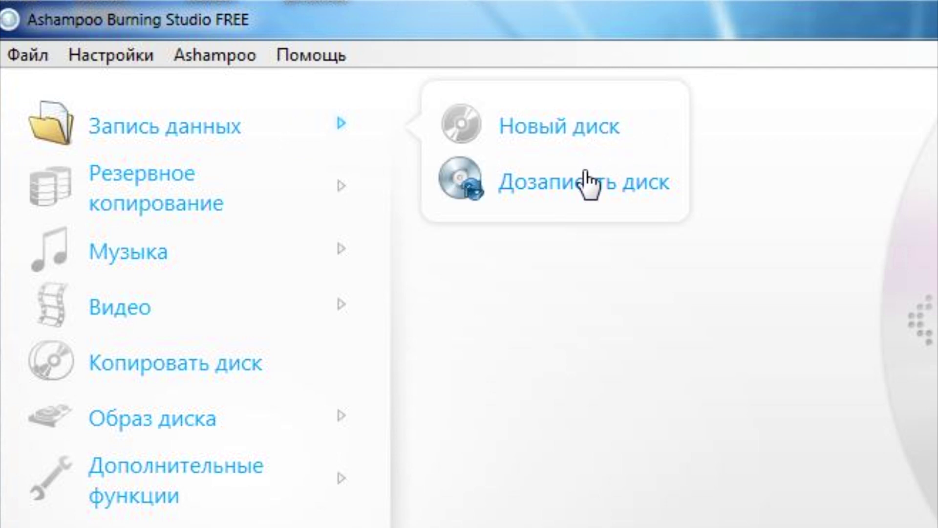
mouse_move(262, 199)
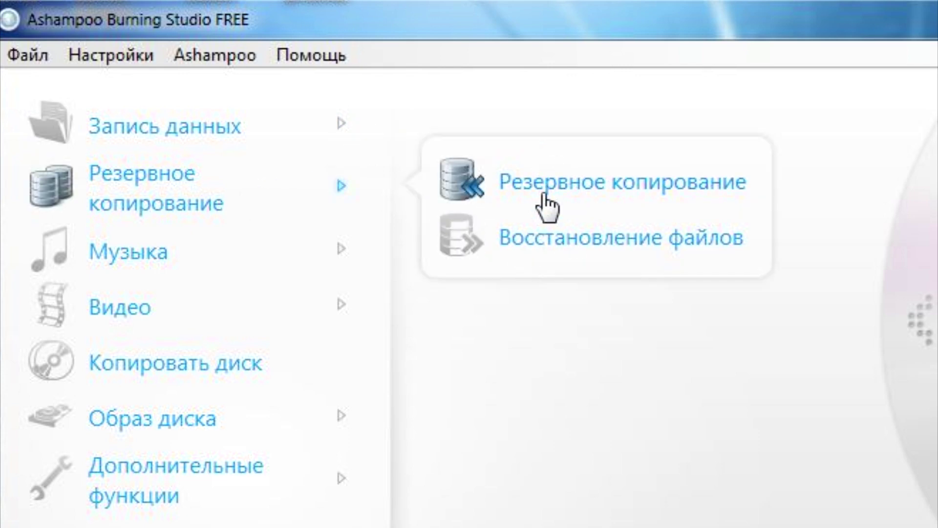
mouse_move(207, 262)
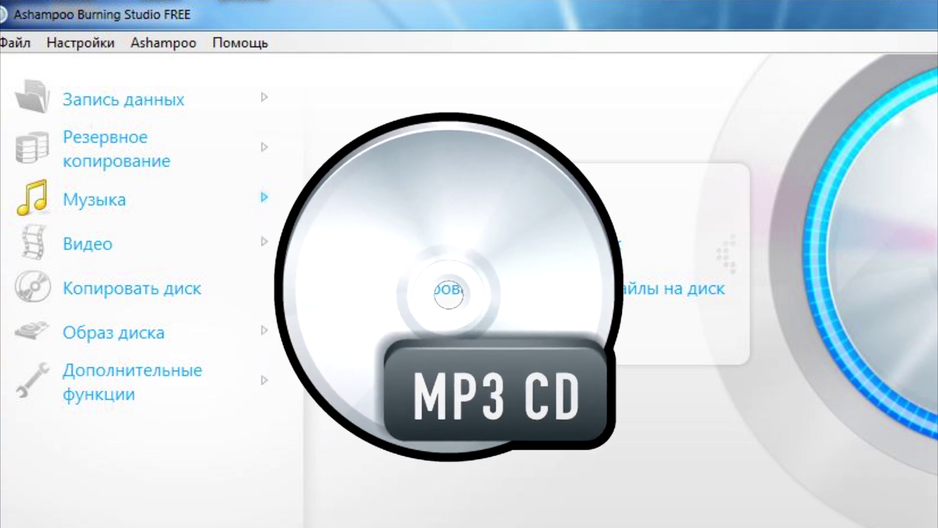
mouse_move(222, 246)
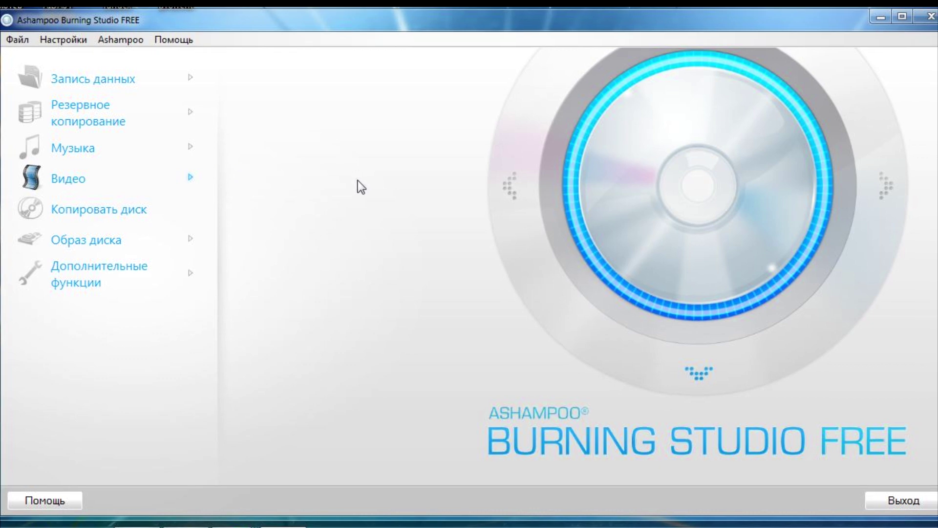
mouse_move(172, 183)
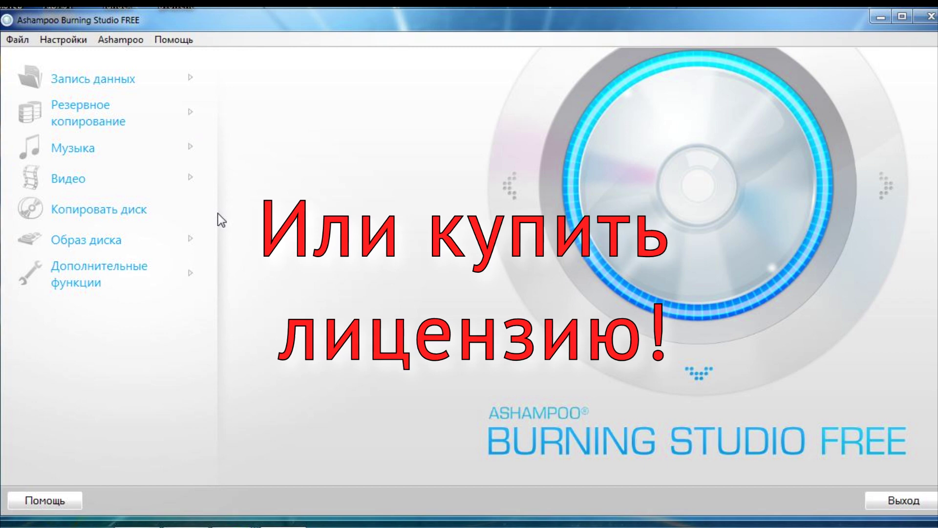
mouse_move(122, 178)
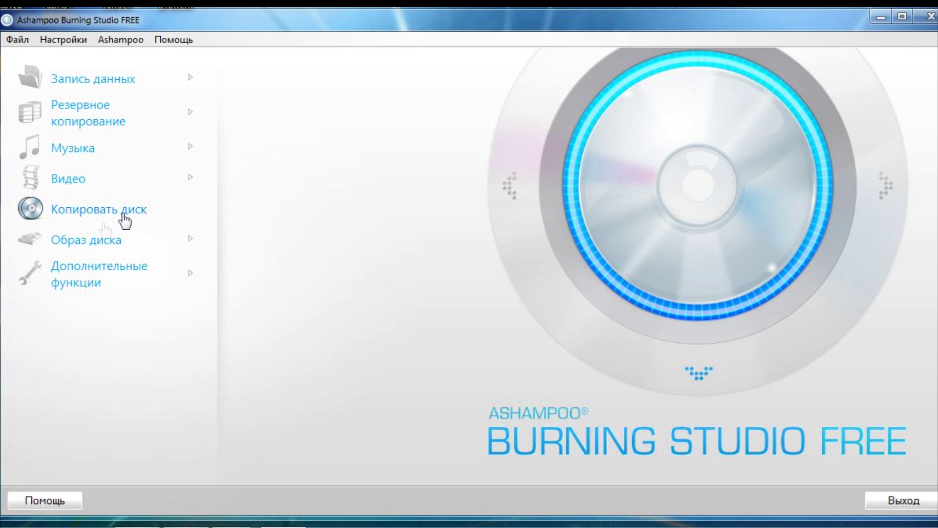
mouse_move(84, 249)
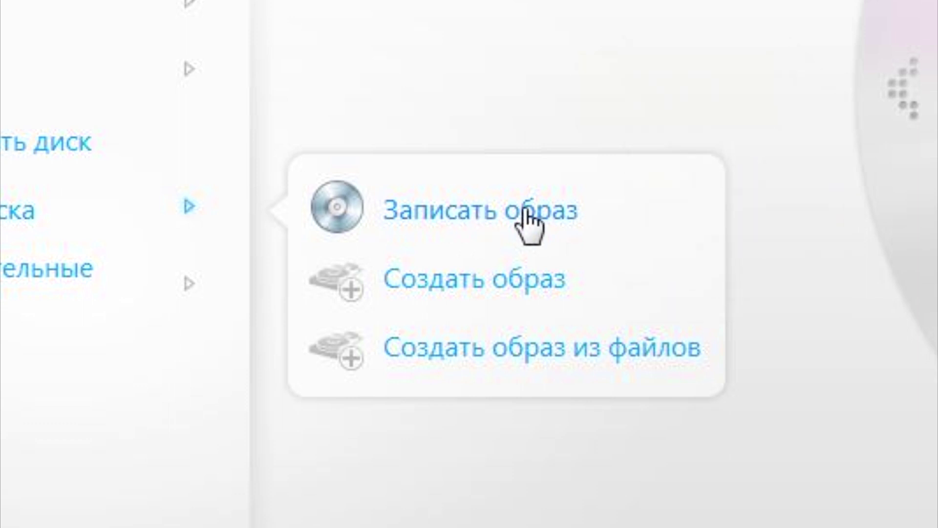
mouse_move(197, 298)
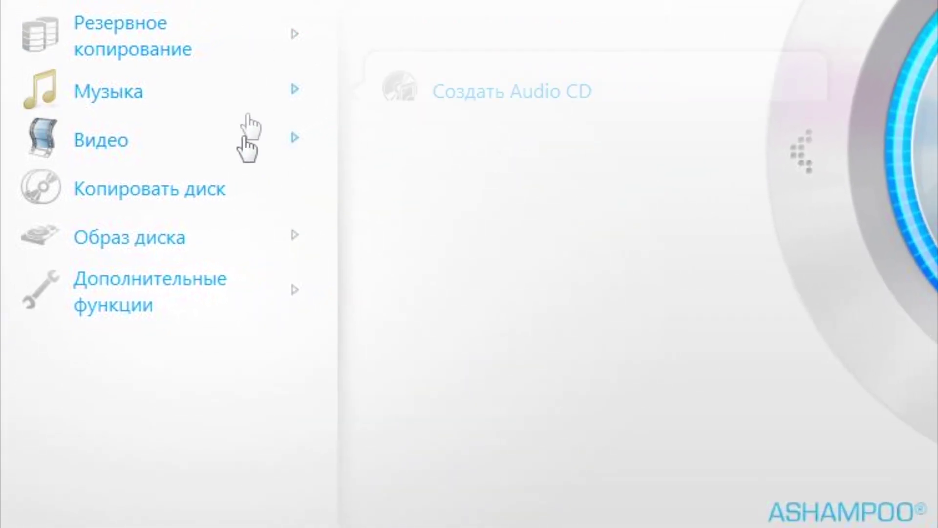
mouse_move(267, 126)
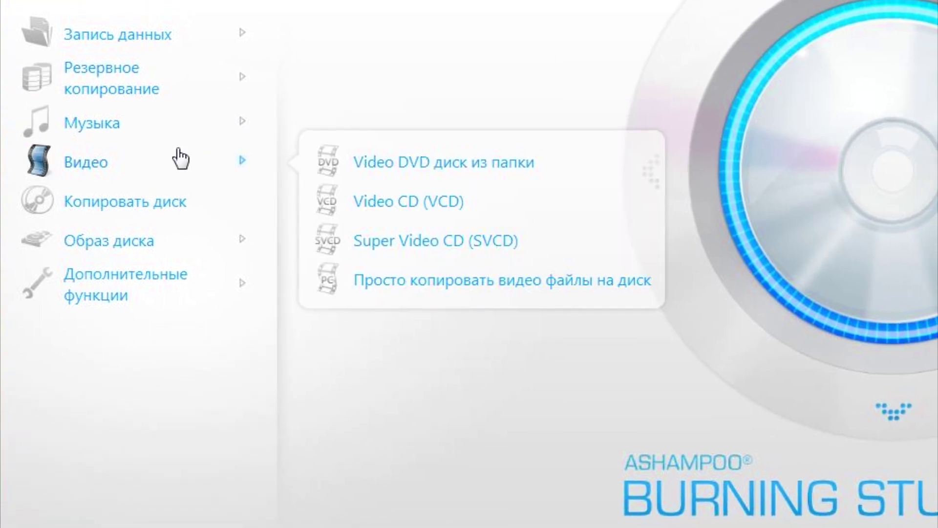
- Start a "Новый диск" project in the "Запись данных" category
mouse_move(227, 27)
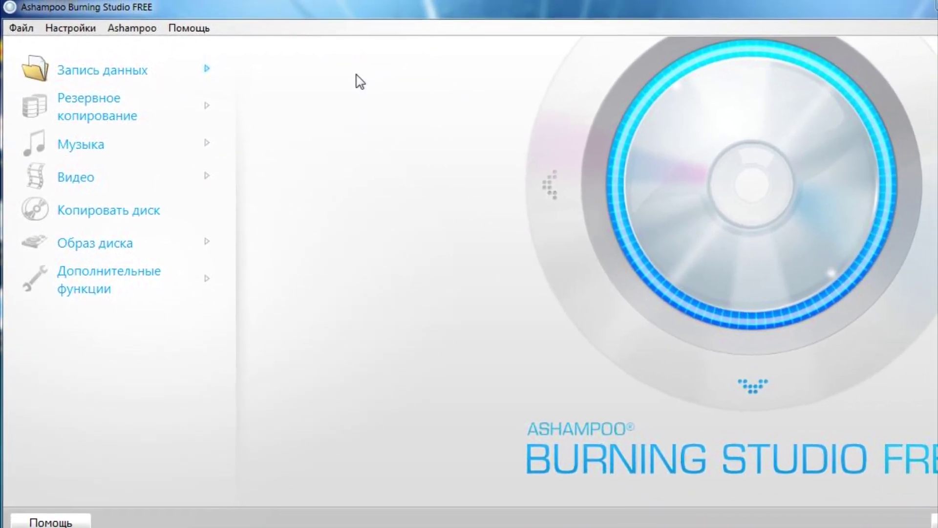
mouse_move(130, 63)
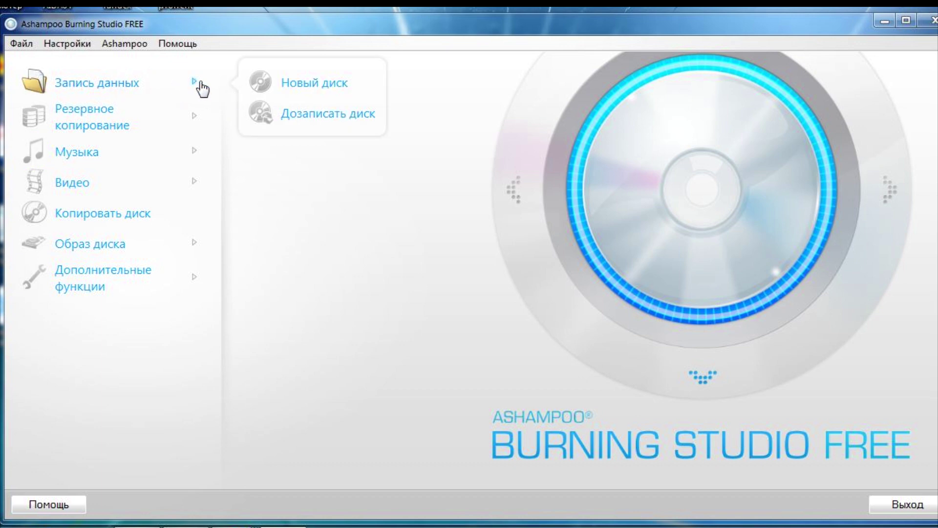
click(300, 84)
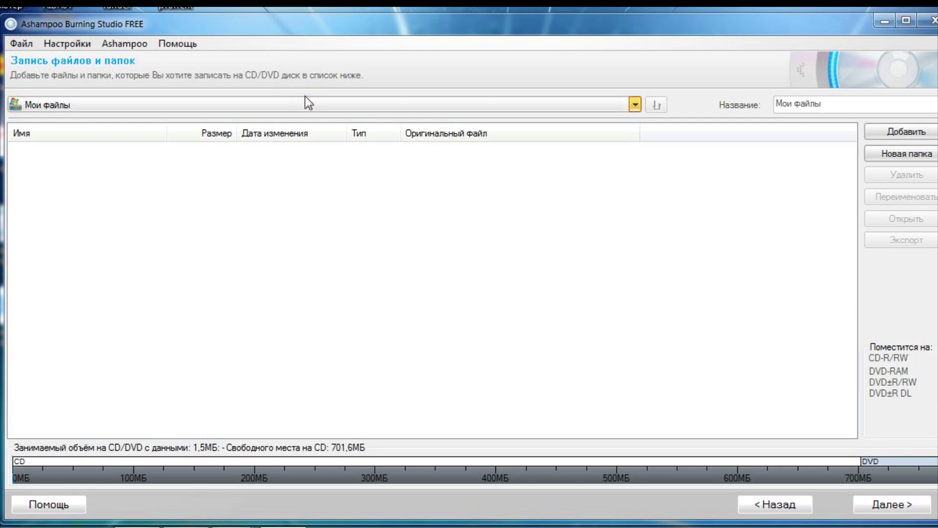
click(443, 218)
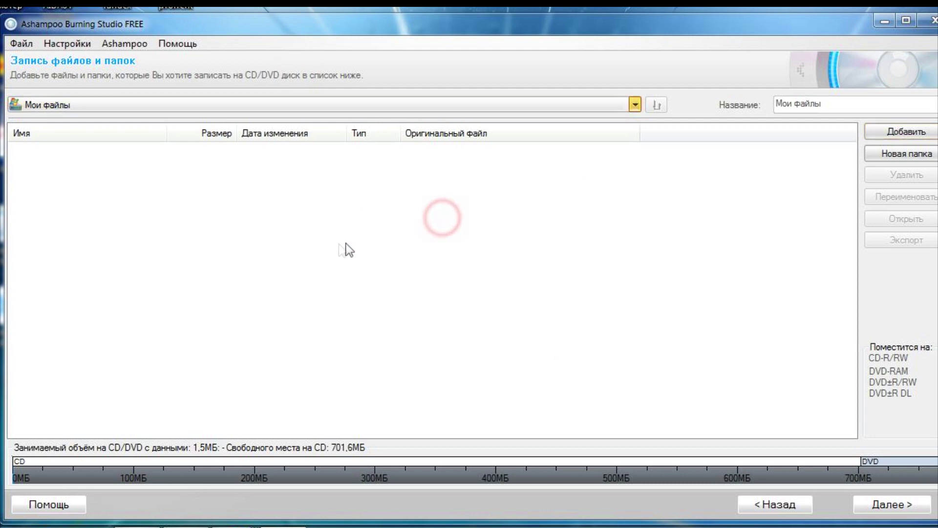
click(384, 176)
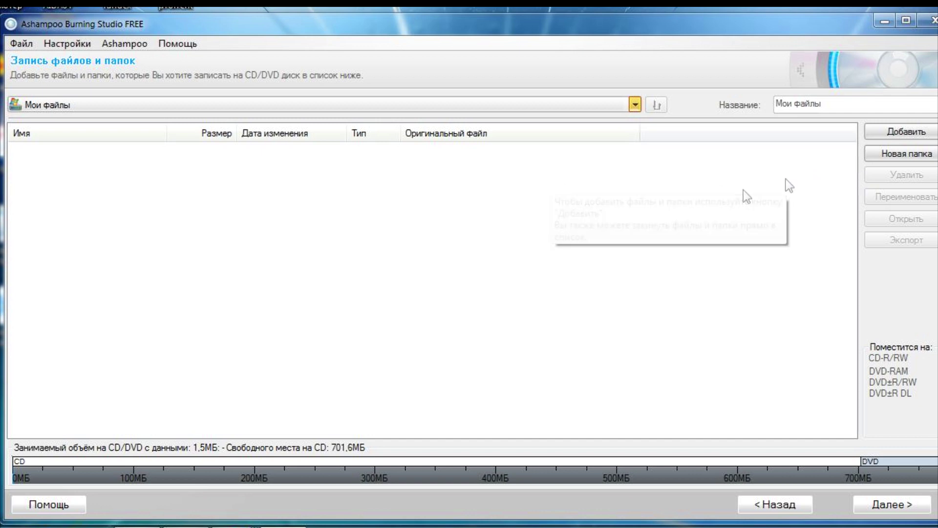
- Add all the driver folders, from AHCI_Intel to VGA_NVIDIA, in the drv folder on drive E to the disc's file list
click(905, 133)
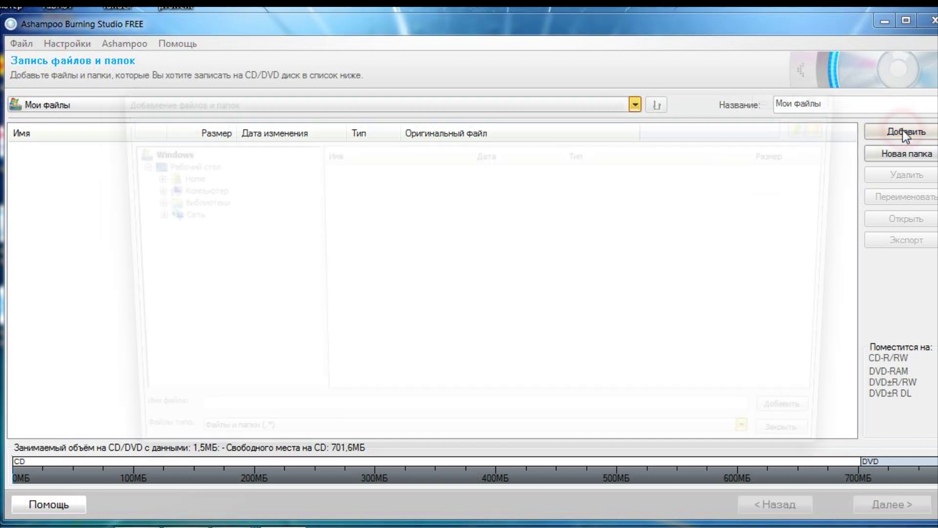
click(141, 190)
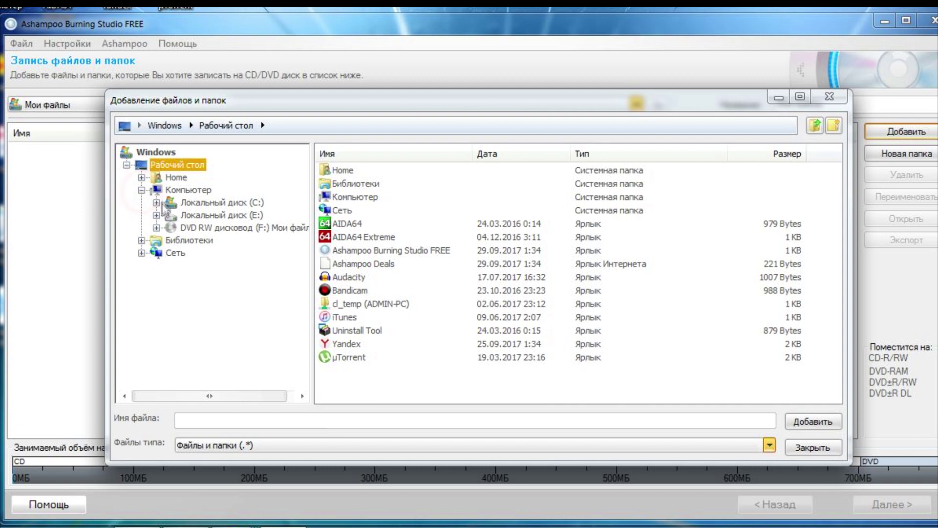
click(156, 215)
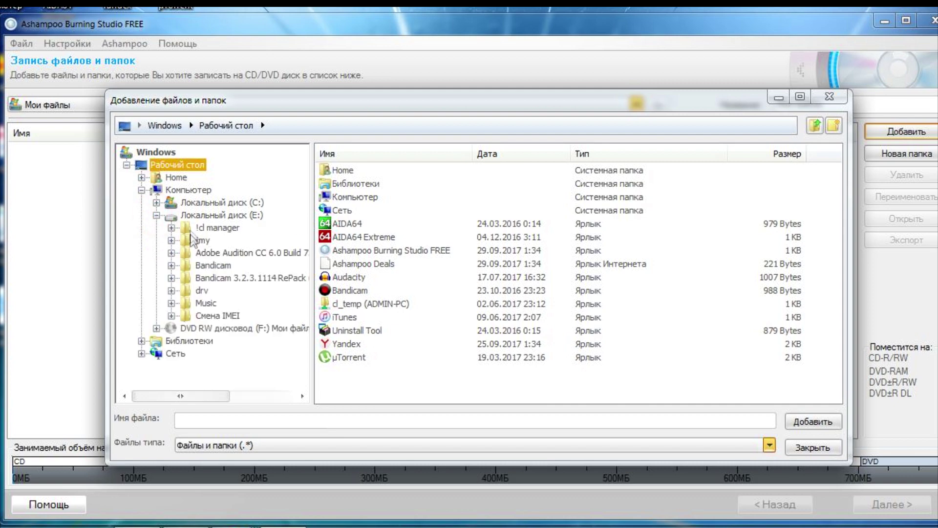
click(200, 291)
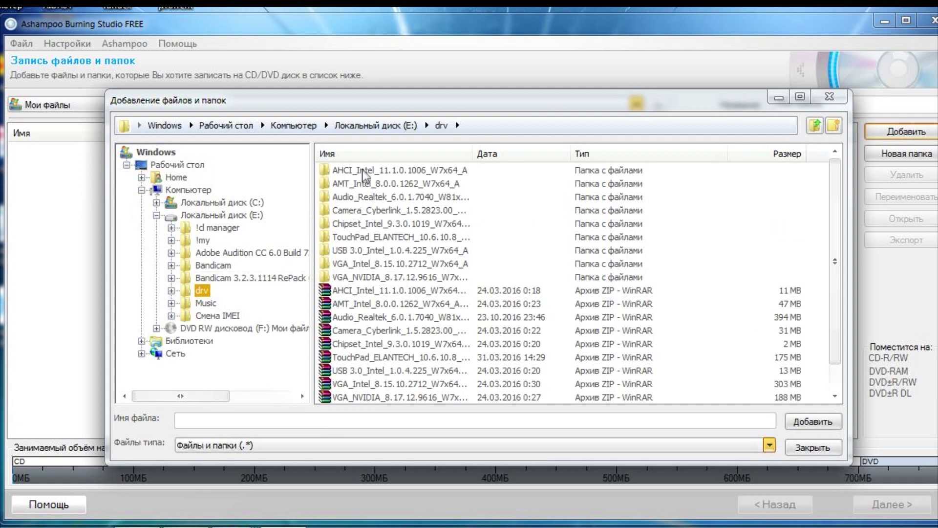
click(364, 171)
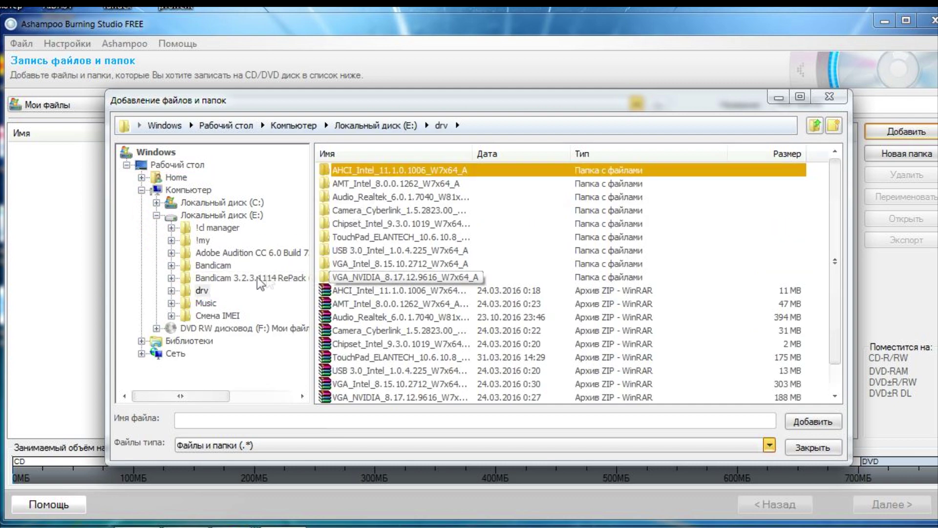
click(358, 170)
shift+click(358, 278)
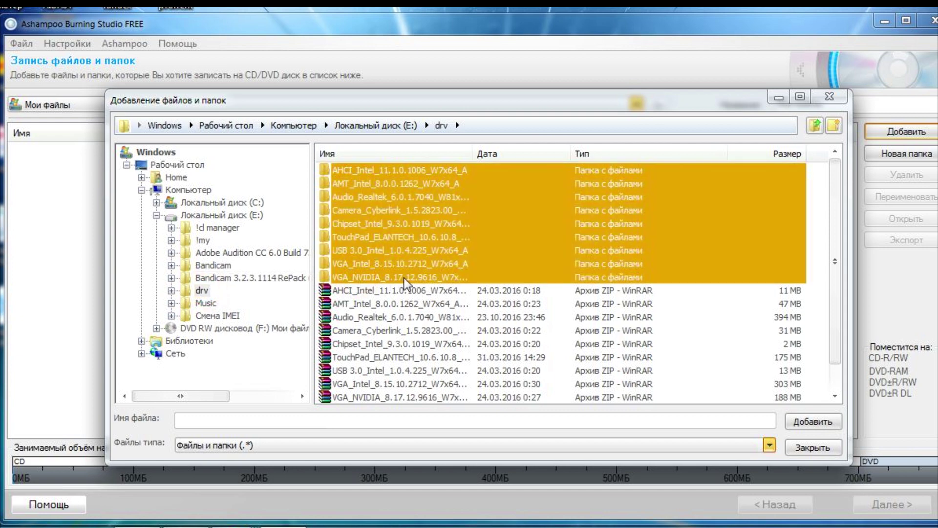
click(832, 425)
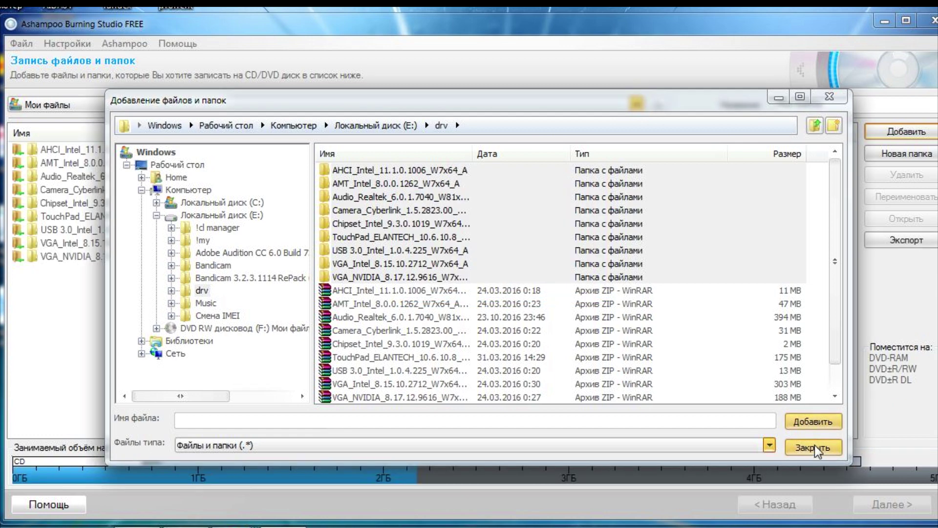
click(813, 445)
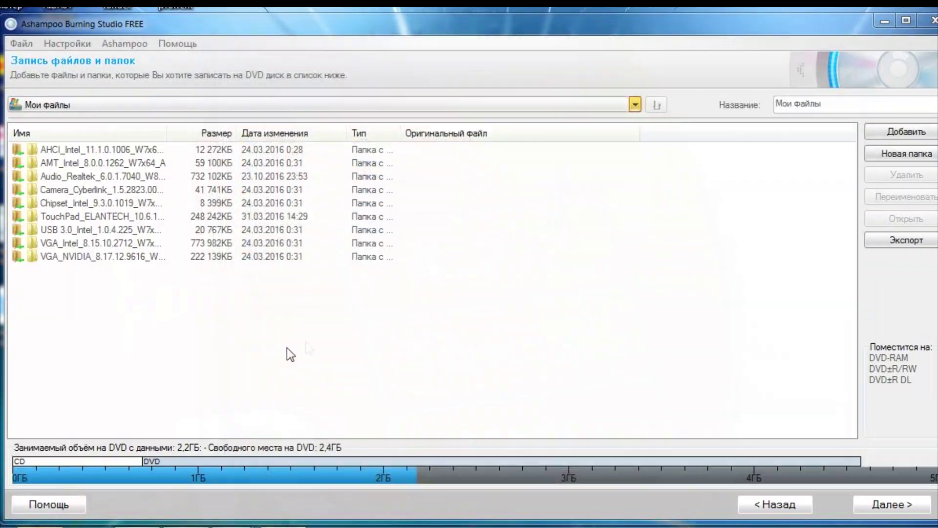
- Open the drv folder on drive E in Windows Explorer and add all its ZIP archives to the disc's file list
key(super+e)
click(265, 320)
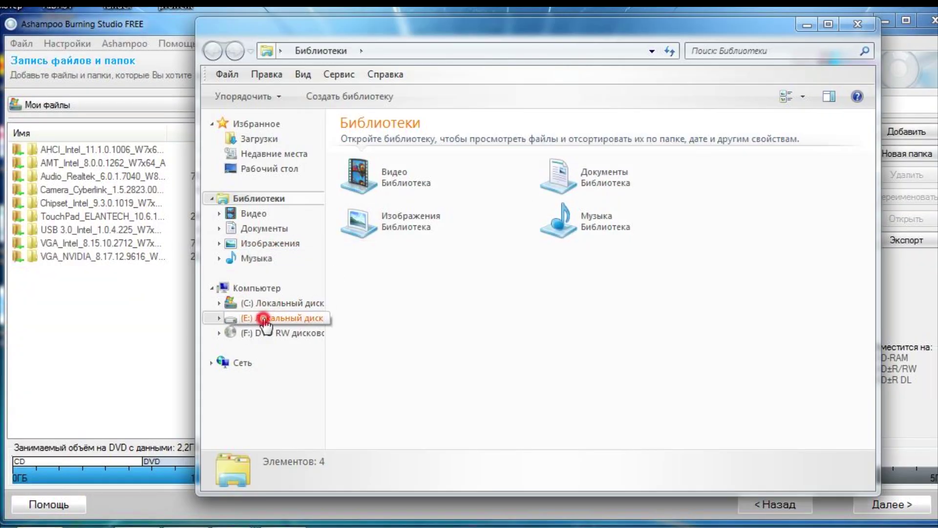
double_click(371, 219)
drag(425, 39, 602, 34)
click(538, 286)
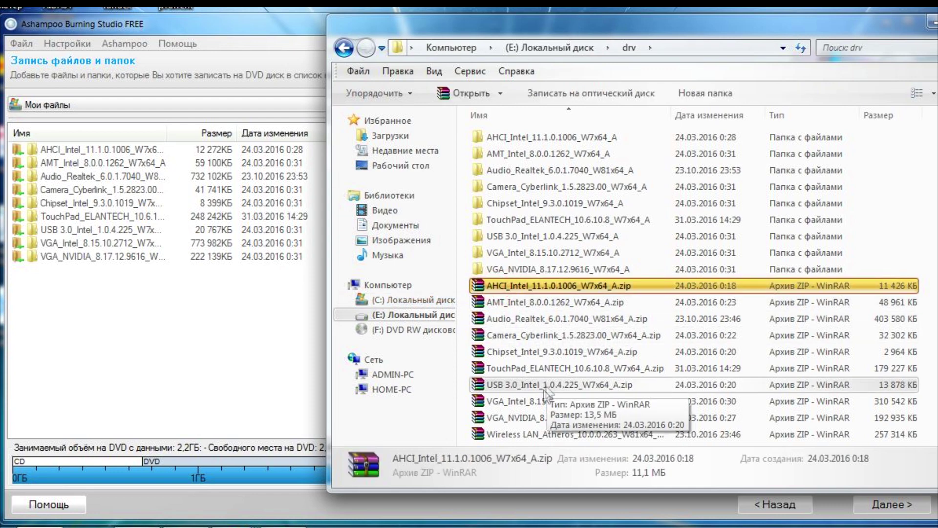
key(shift+End)
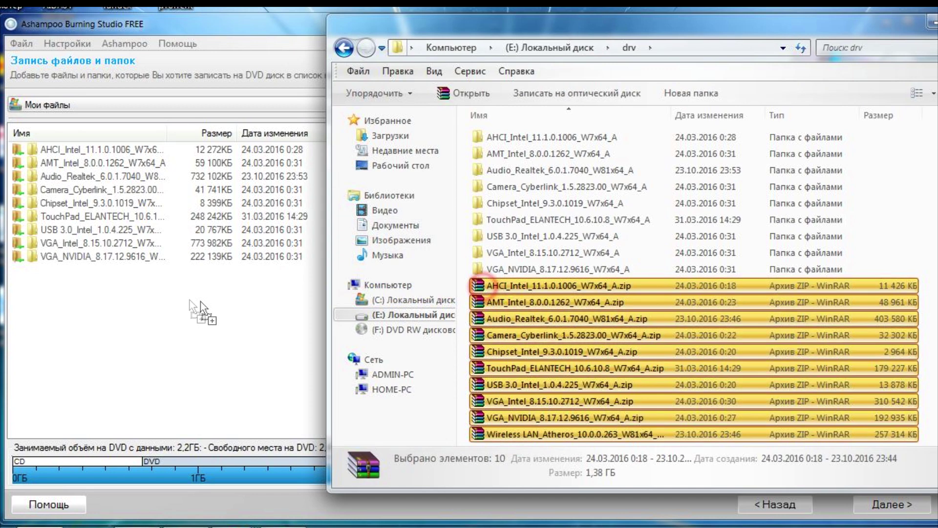
drag(43, 284, 42, 284)
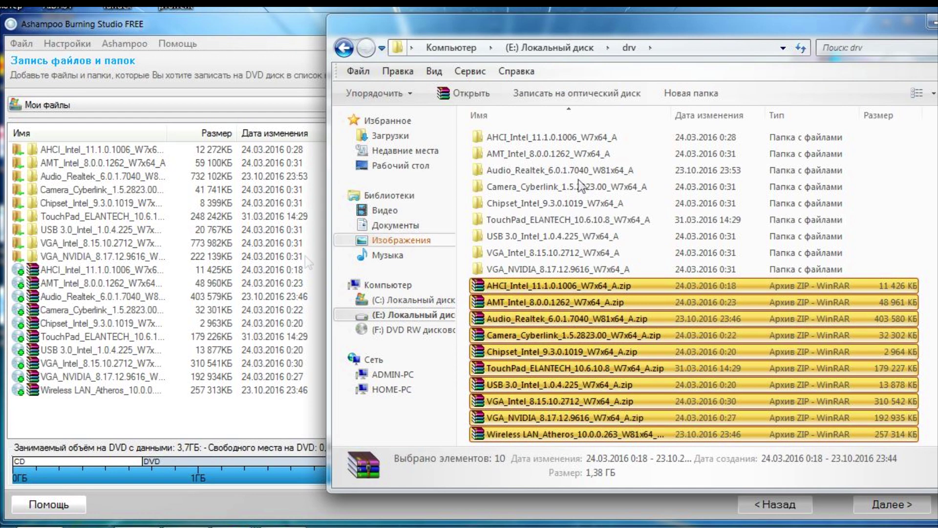
click(114, 414)
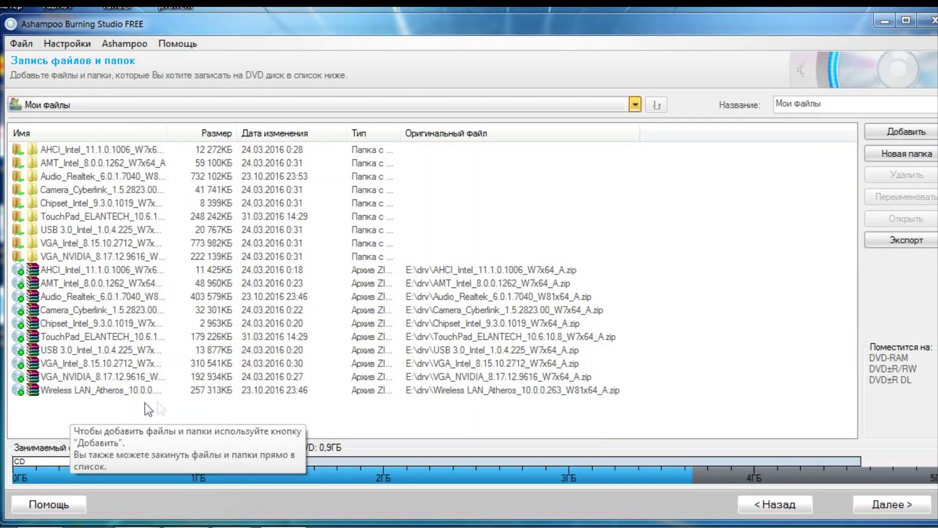
click(331, 414)
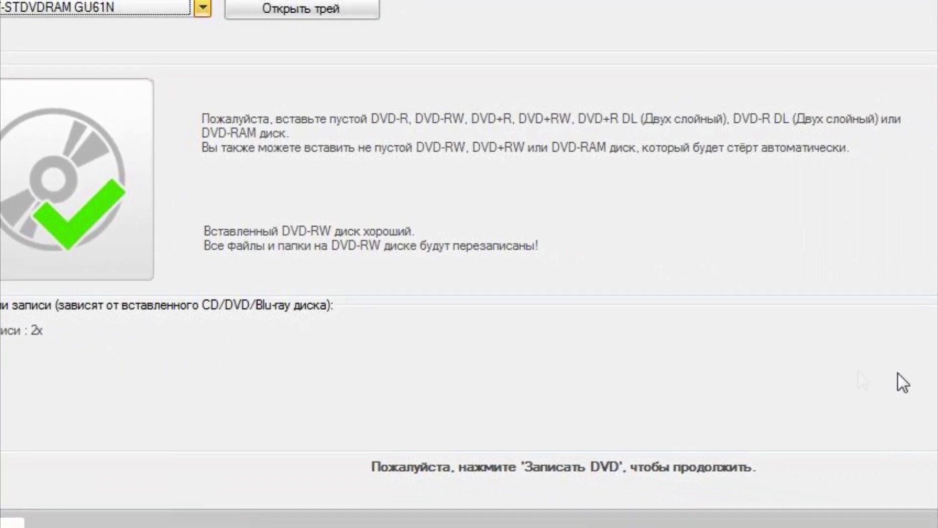
- Set the write speed to 2x in the advanced options for the inserted DVD-RW and accept them
click(868, 414)
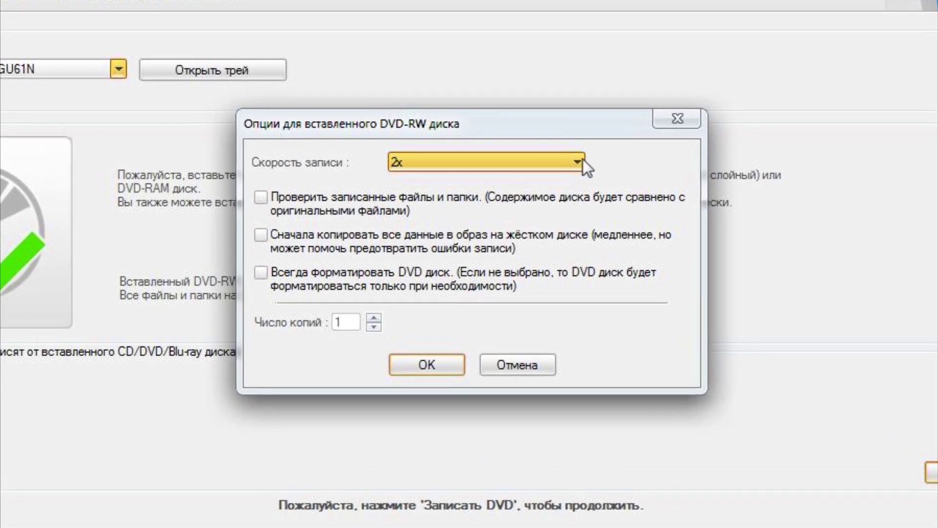
click(581, 162)
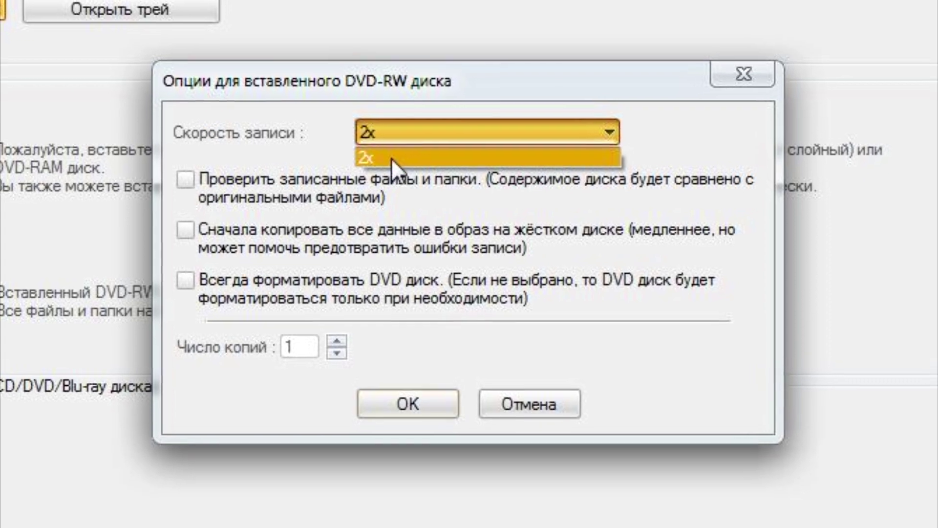
click(391, 167)
click(596, 144)
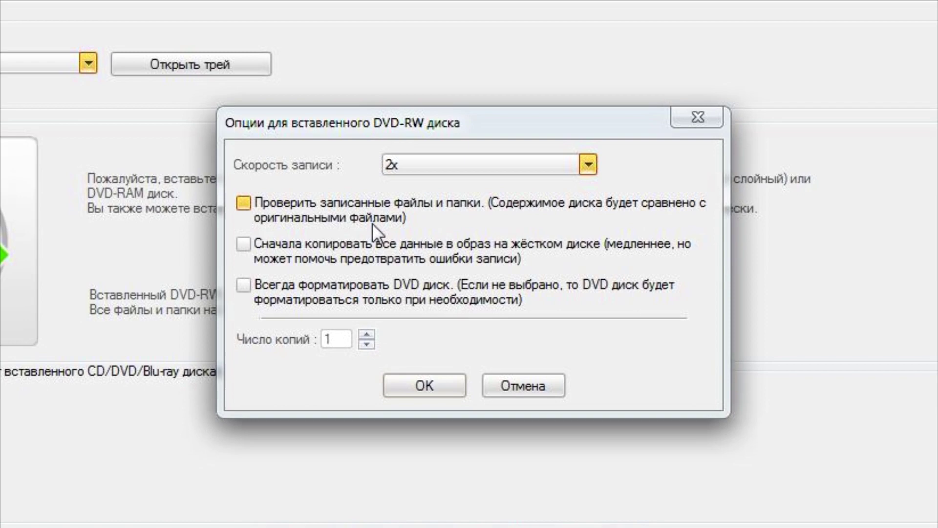
click(439, 384)
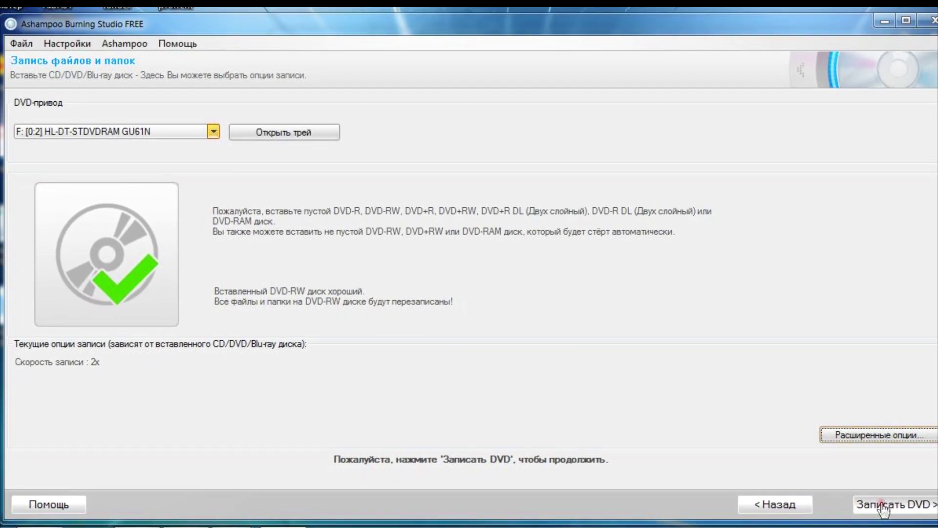
- Burn the compiled files to the DVD-RW, agreeing to erase its existing data, and dismiss the completion message
click(883, 508)
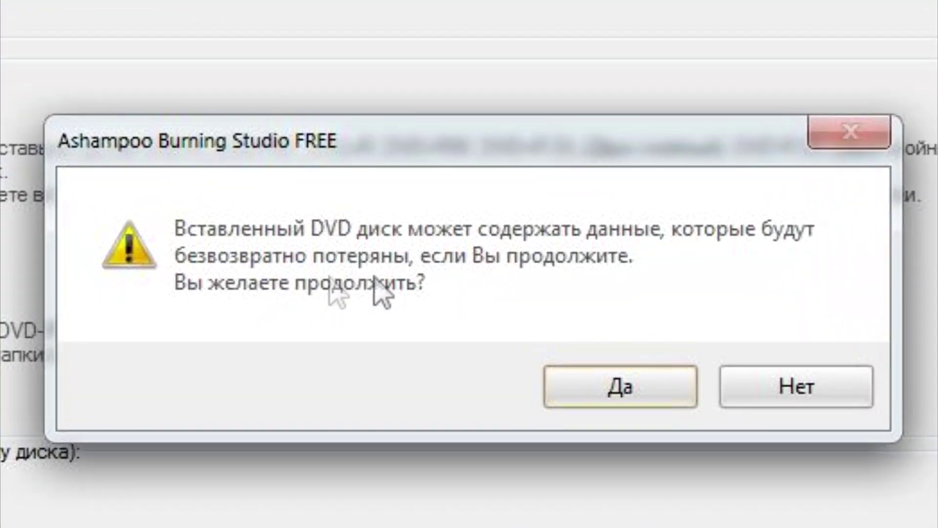
click(608, 391)
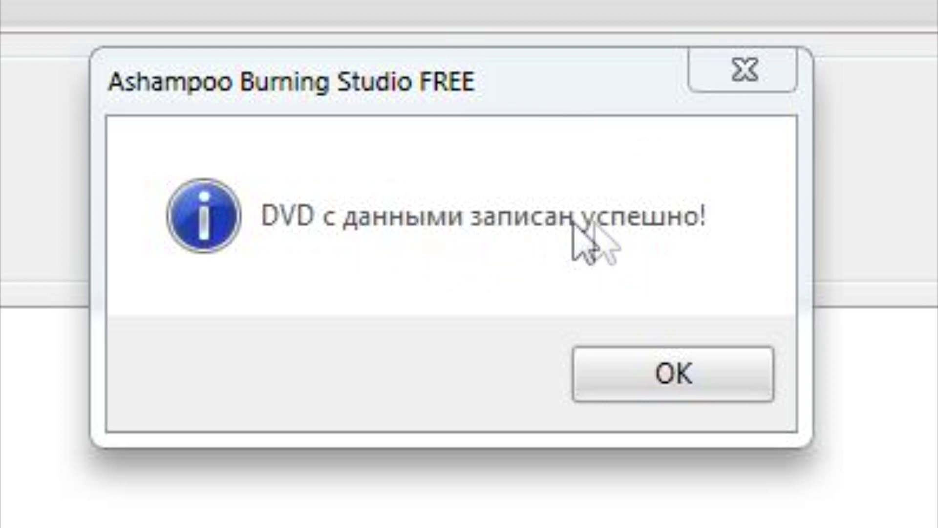
click(670, 364)
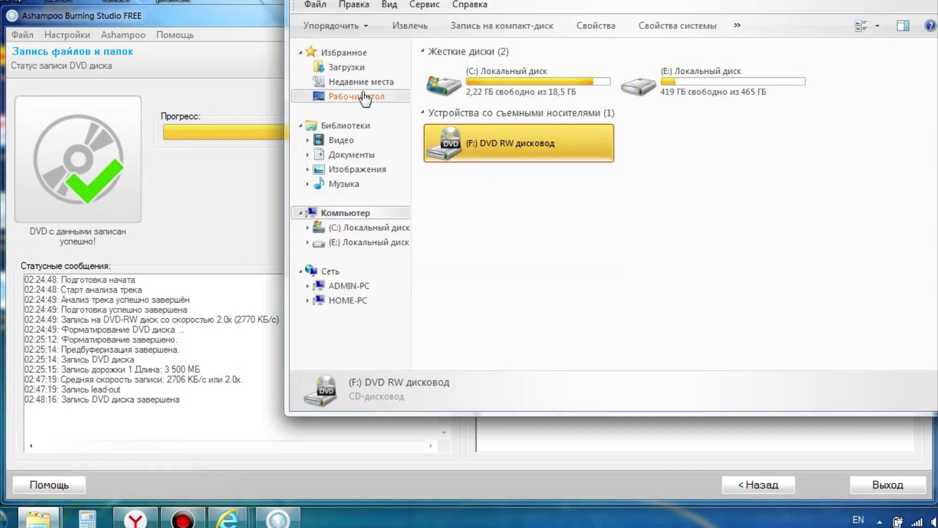
- Open the DVD-RW in drive F in Windows Explorer and check the burned driver folders and ZIP archives
click(712, 183)
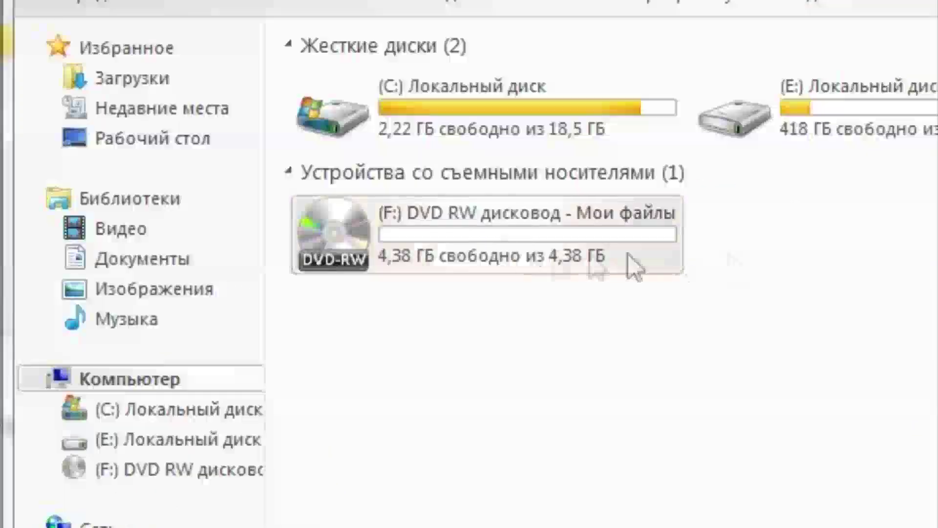
double_click(674, 264)
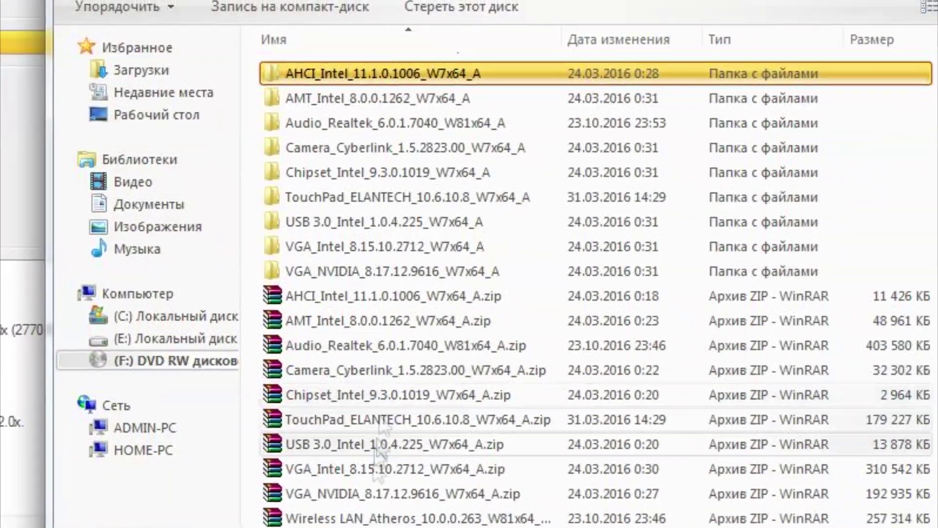
click(394, 98)
click(421, 296)
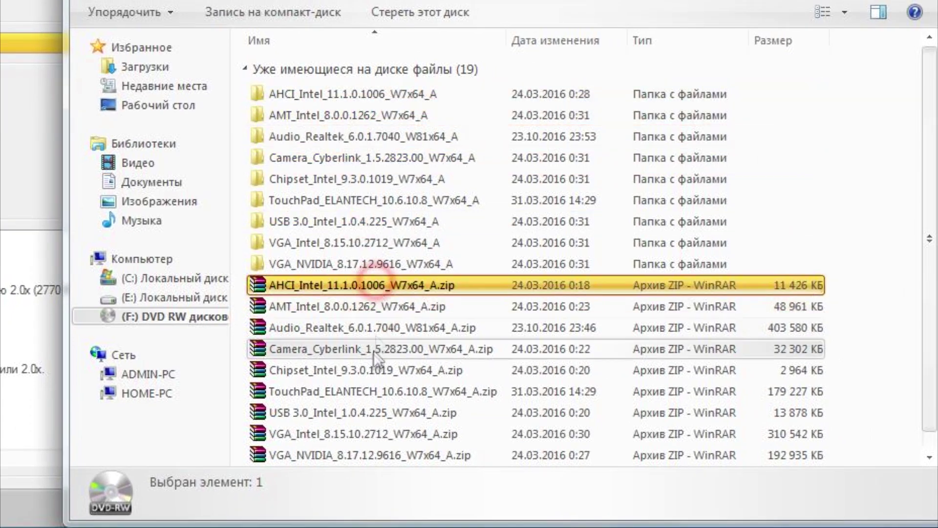
click(444, 173)
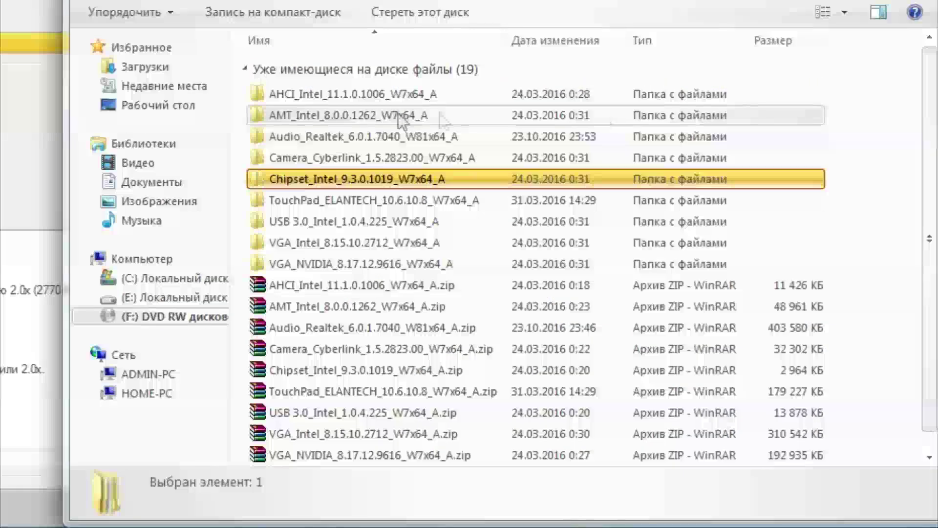
click(352, 94)
click(366, 370)
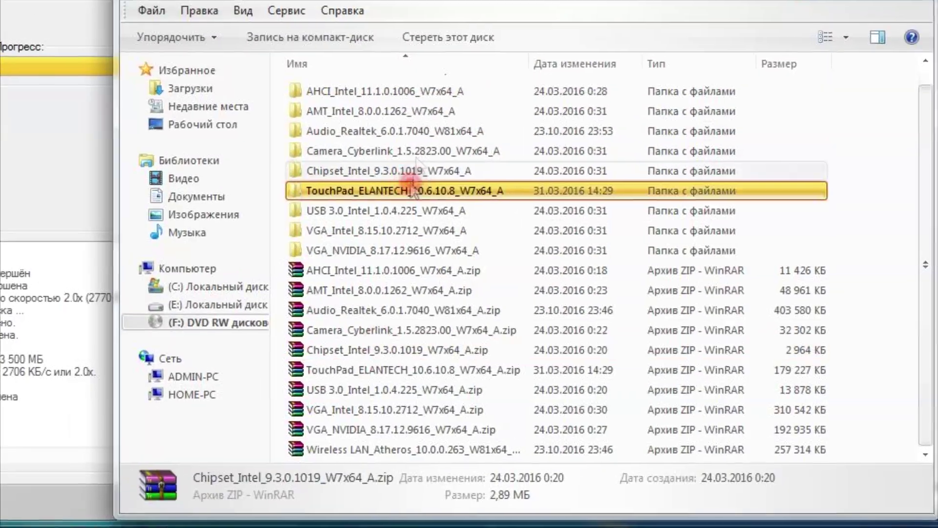
click(357, 306)
key(BackSpace)
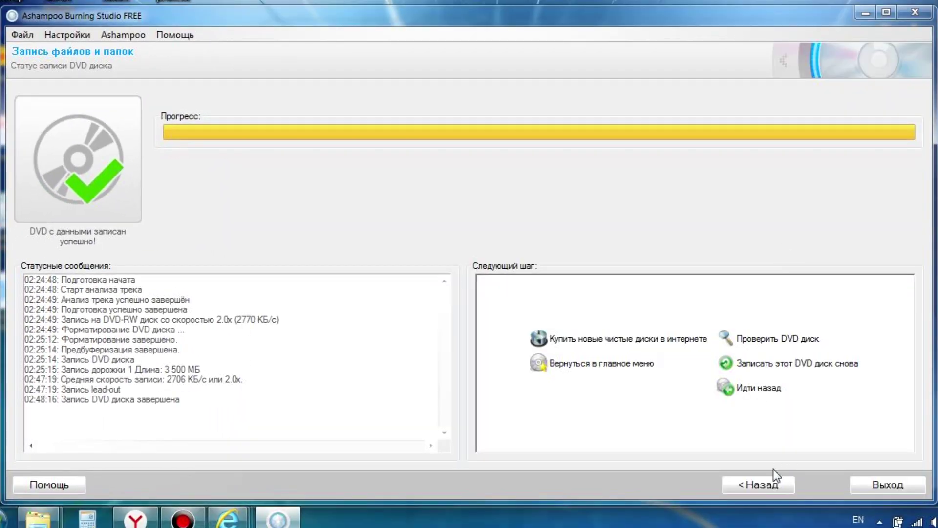
- Return to the main menu of Ashampoo Burning Studio and view the "Дозаписать диск" project in the "Запись данных" category
click(621, 363)
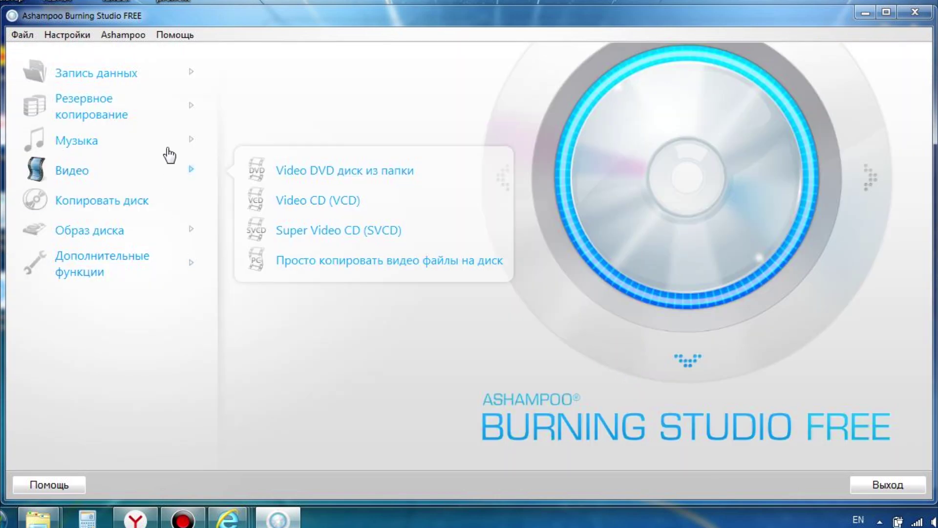
mouse_move(159, 79)
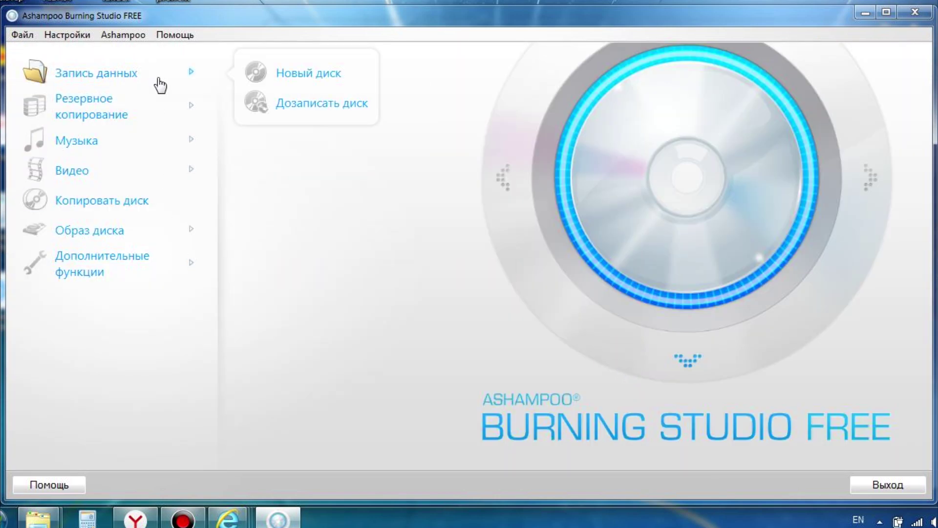
click(344, 103)
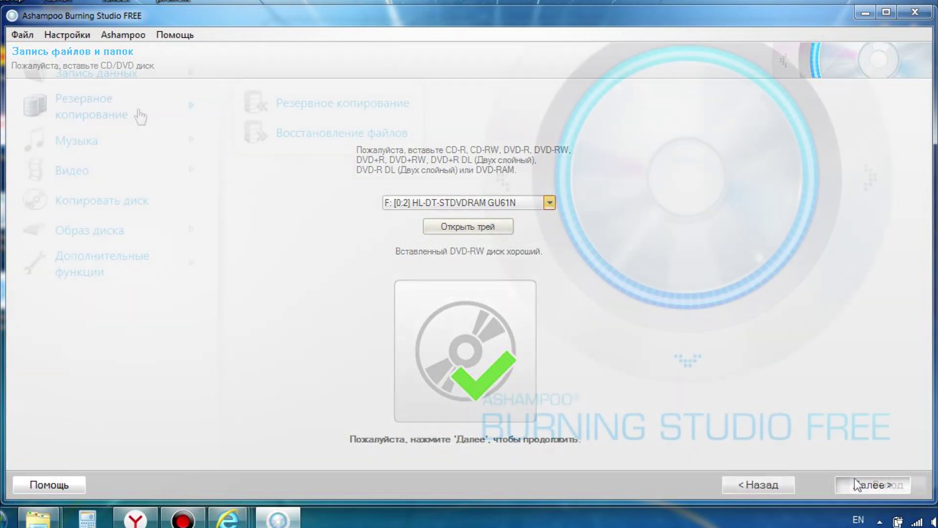
- View the "Создать Audio CD" project in the "Музыка" category and go back to the main menu
mouse_move(147, 140)
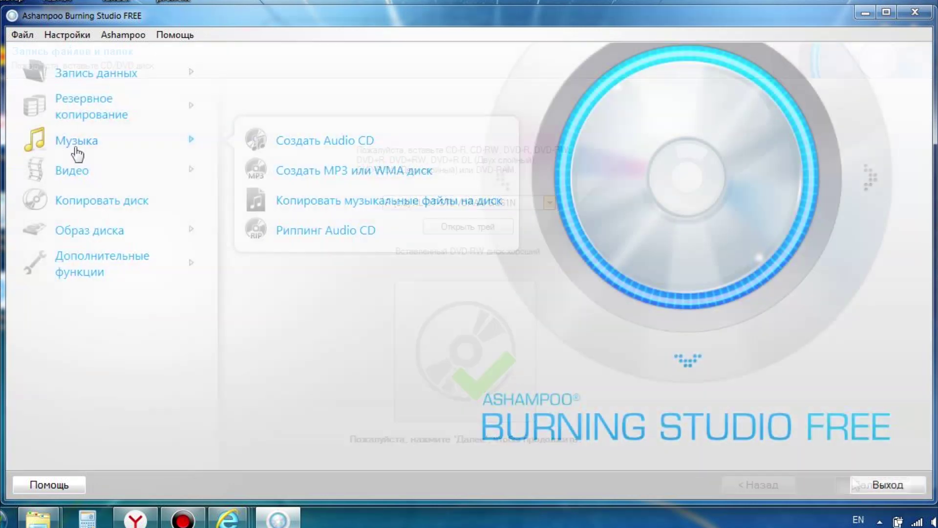
click(327, 140)
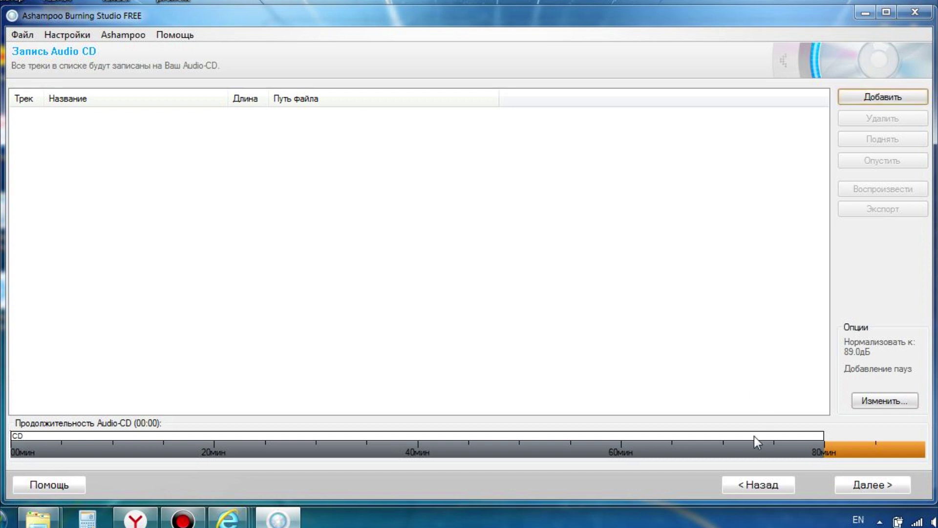
click(761, 485)
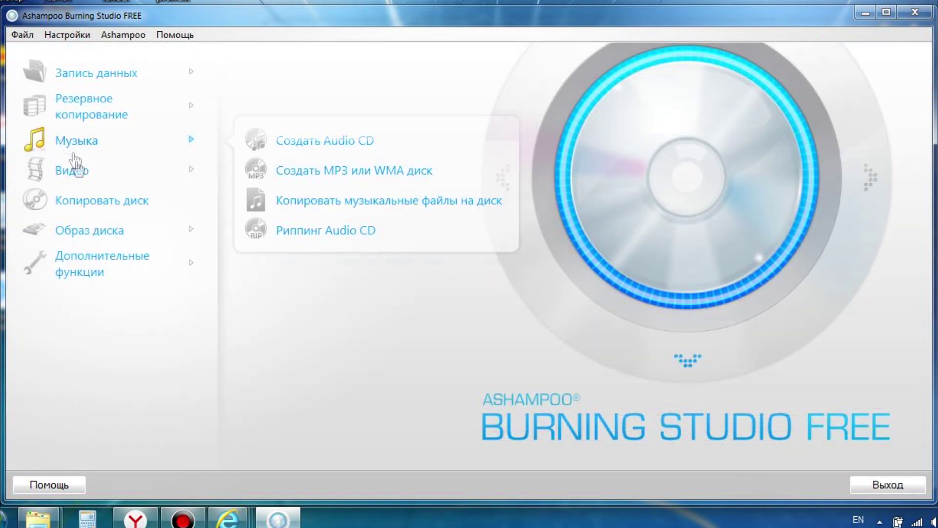
- View the "Записать образ" project and its disc image file selection, and return to the main menu without choosing a file
mouse_move(97, 229)
click(344, 230)
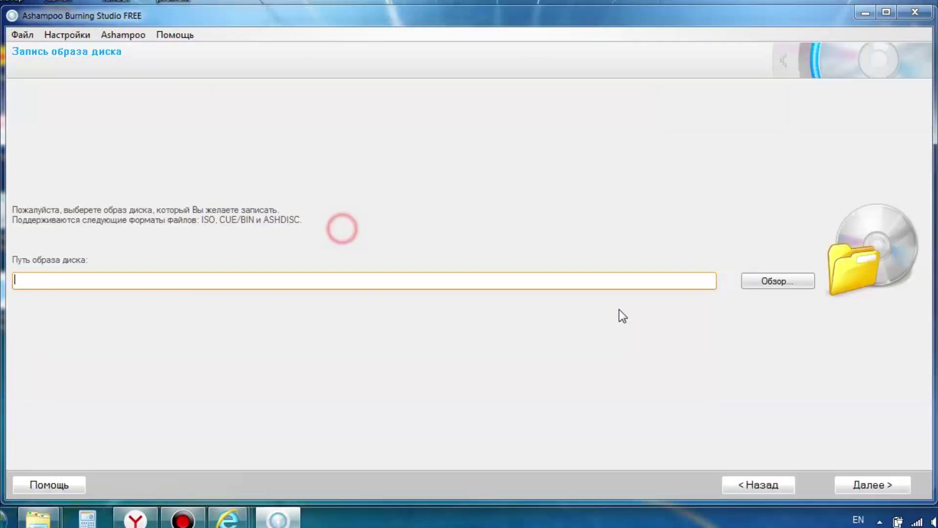
click(779, 279)
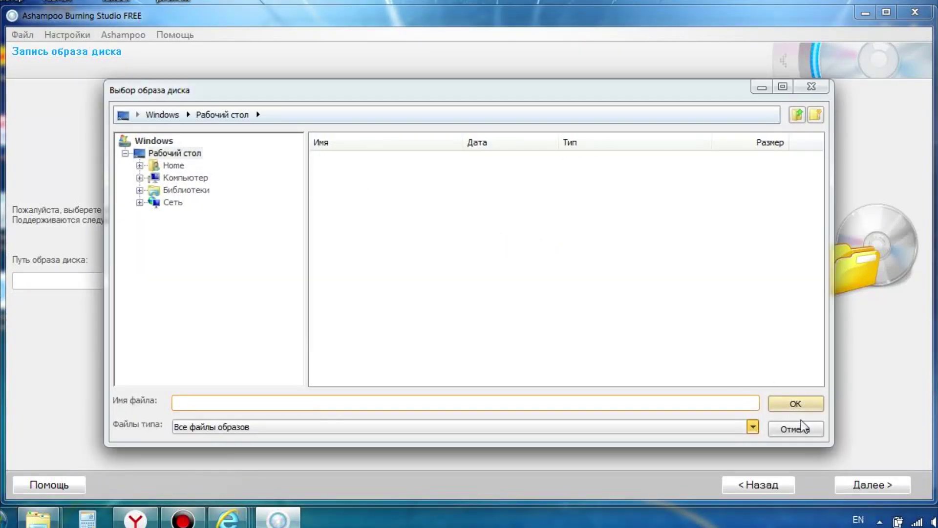
click(801, 425)
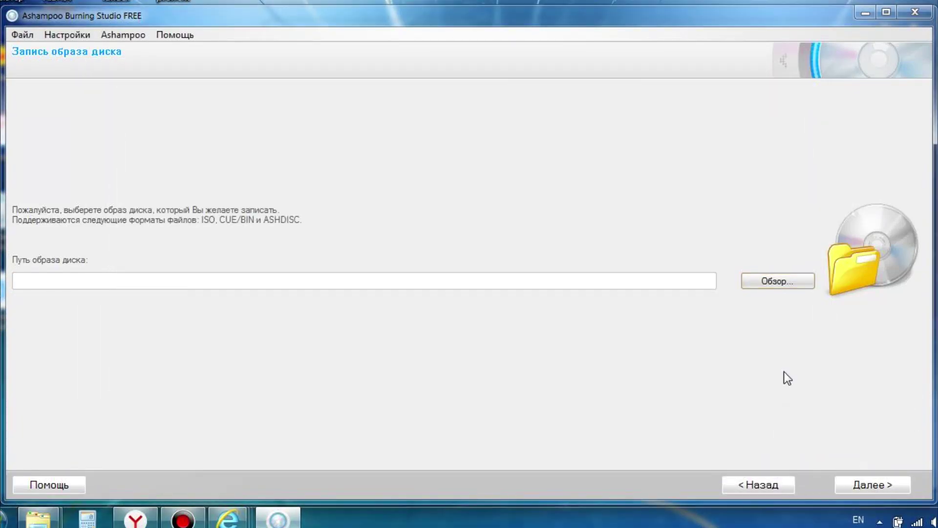
click(780, 486)
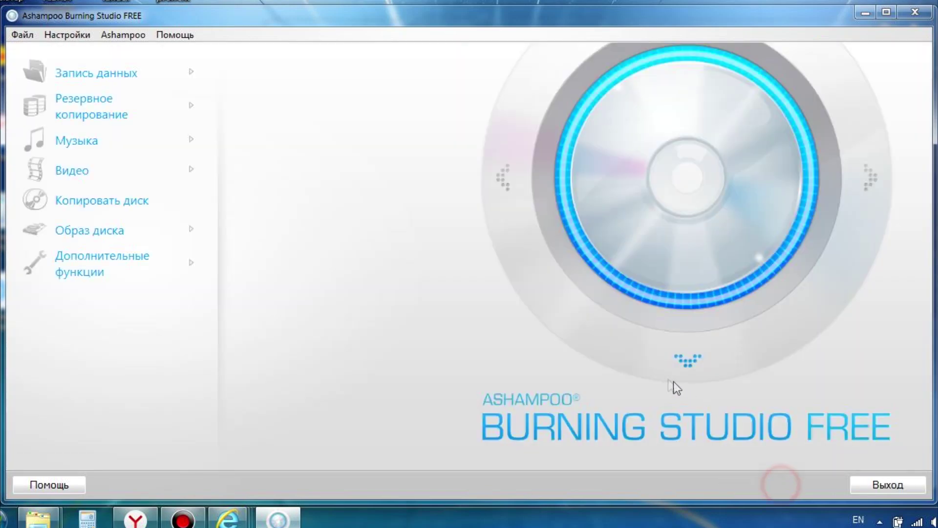
mouse_move(151, 241)
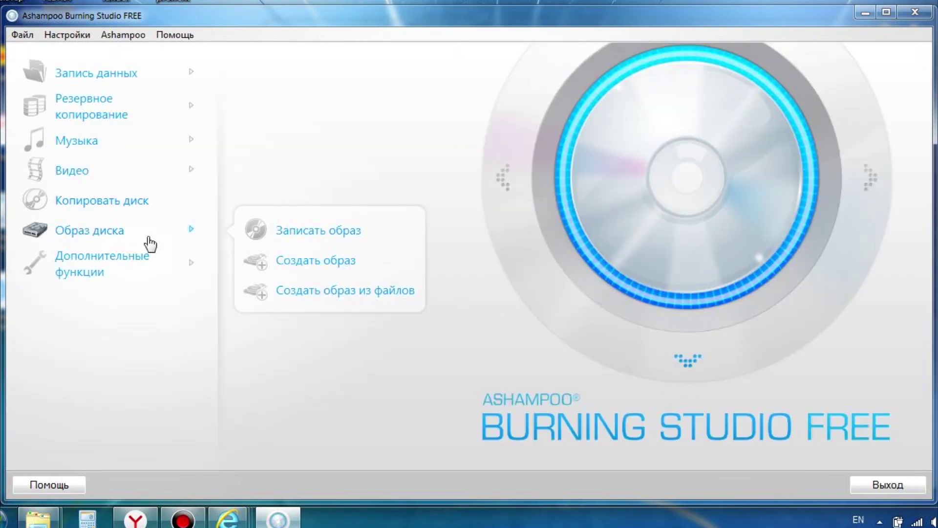
click(477, 81)
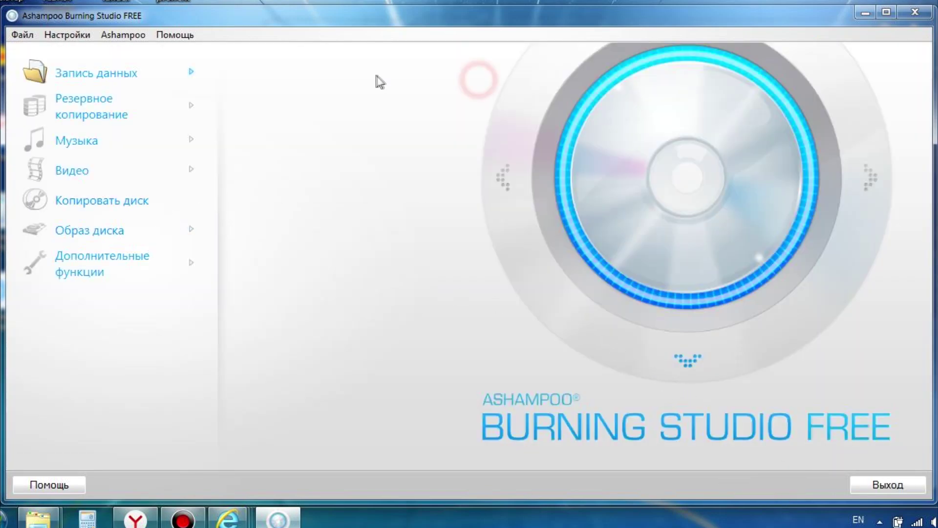
mouse_move(204, 90)
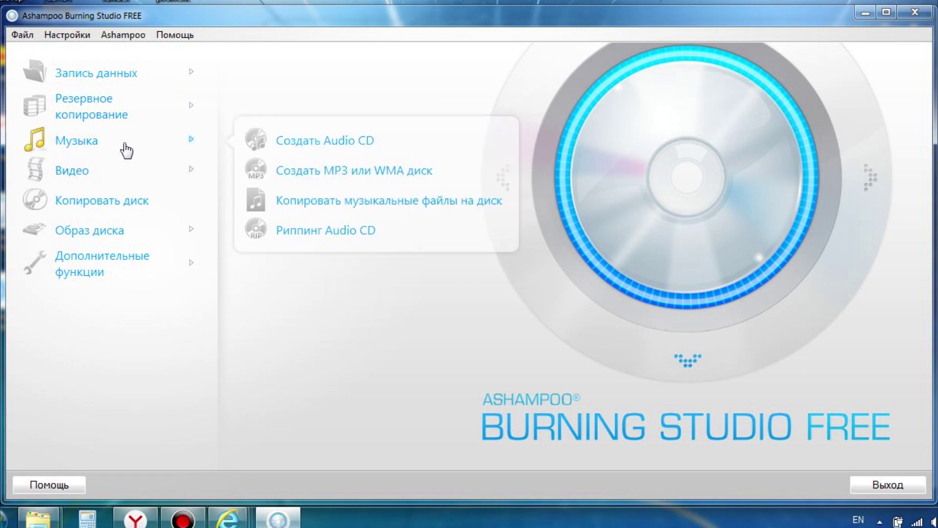
mouse_move(128, 182)
mouse_move(124, 234)
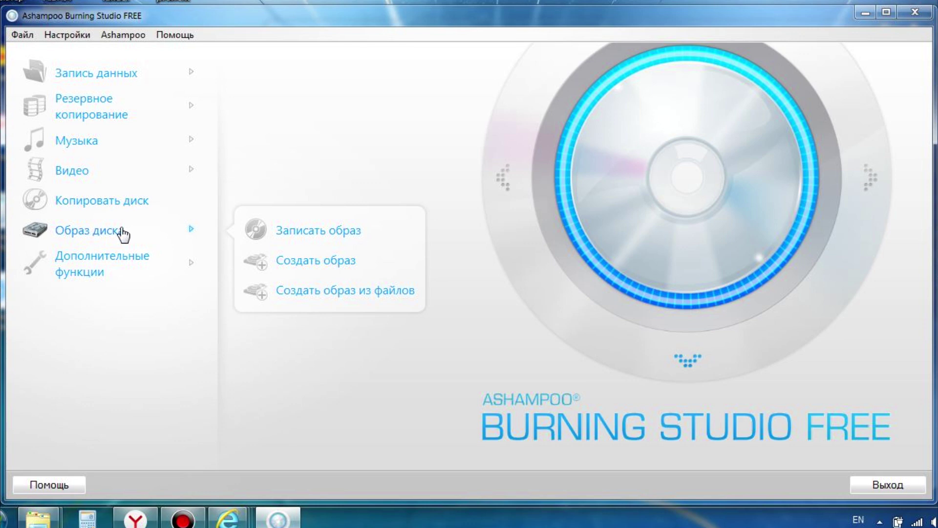